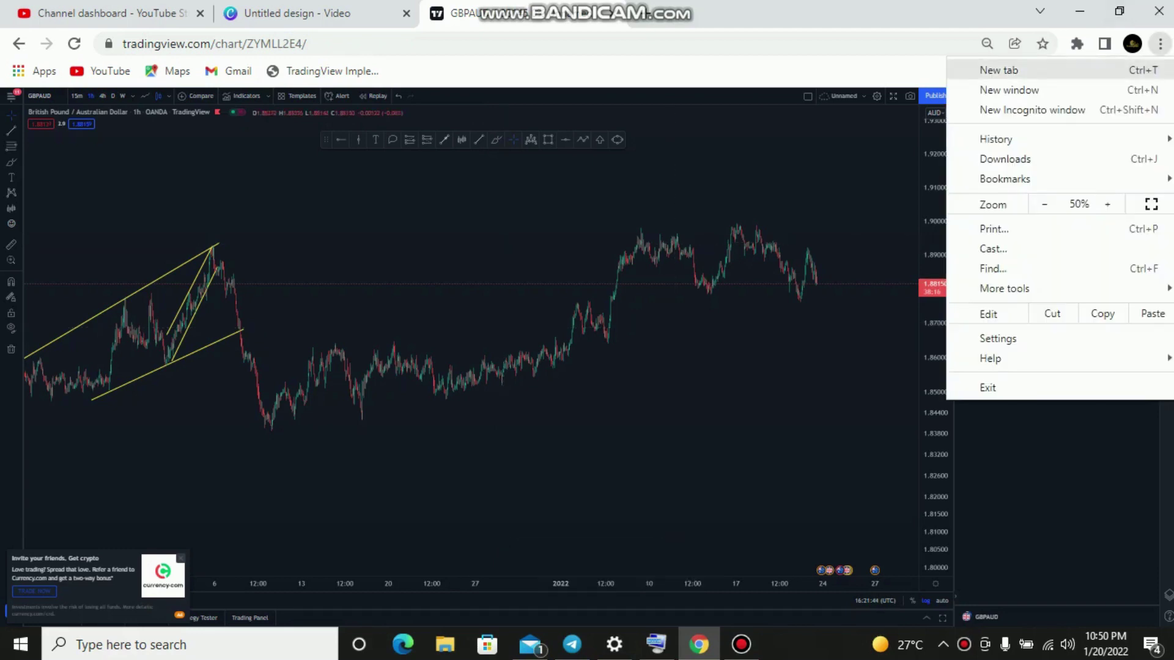
Show the browser in full screen and load the CADJPY chart from the watchlist.
left_click(1150, 202)
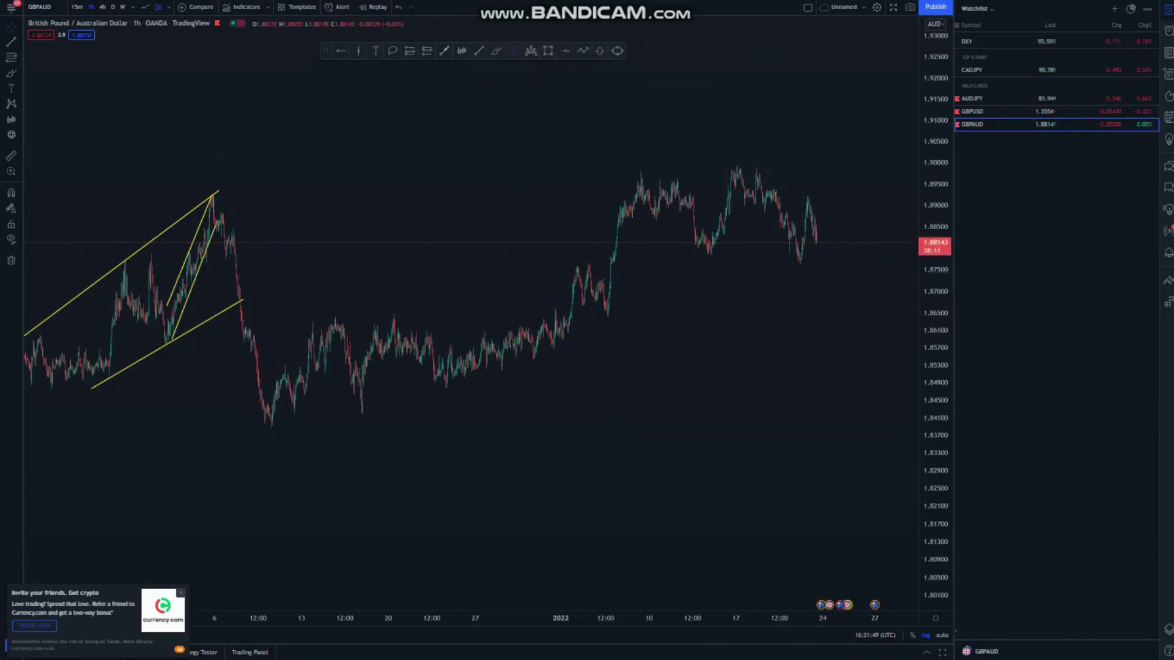
left_click(1003, 70)
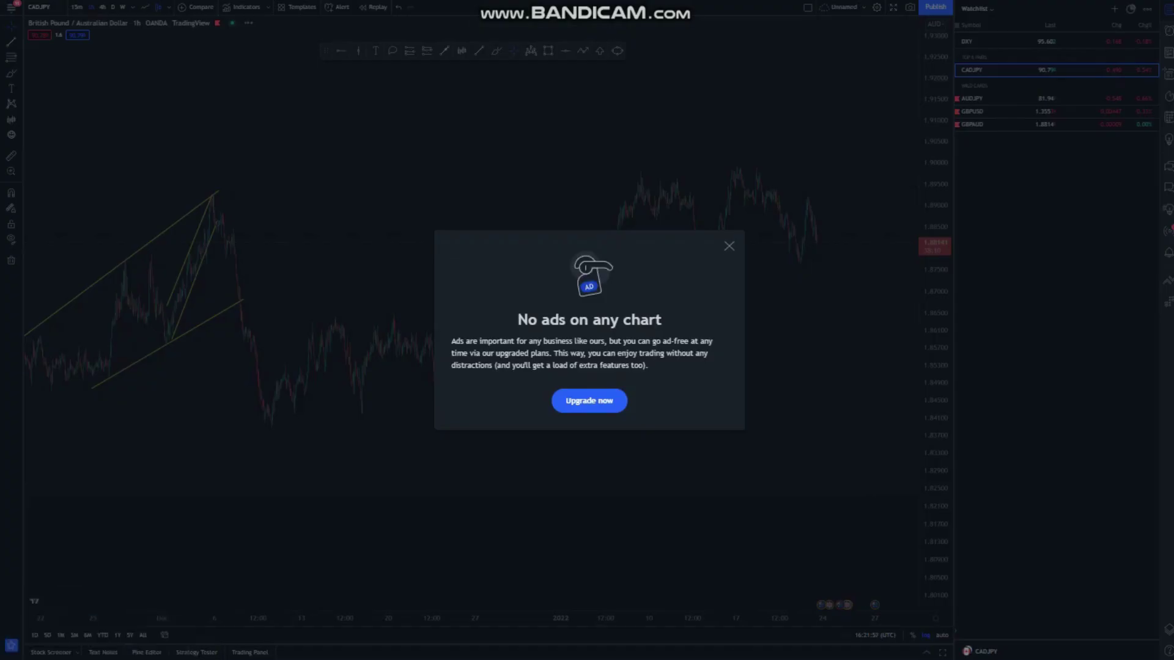
key("Escape")
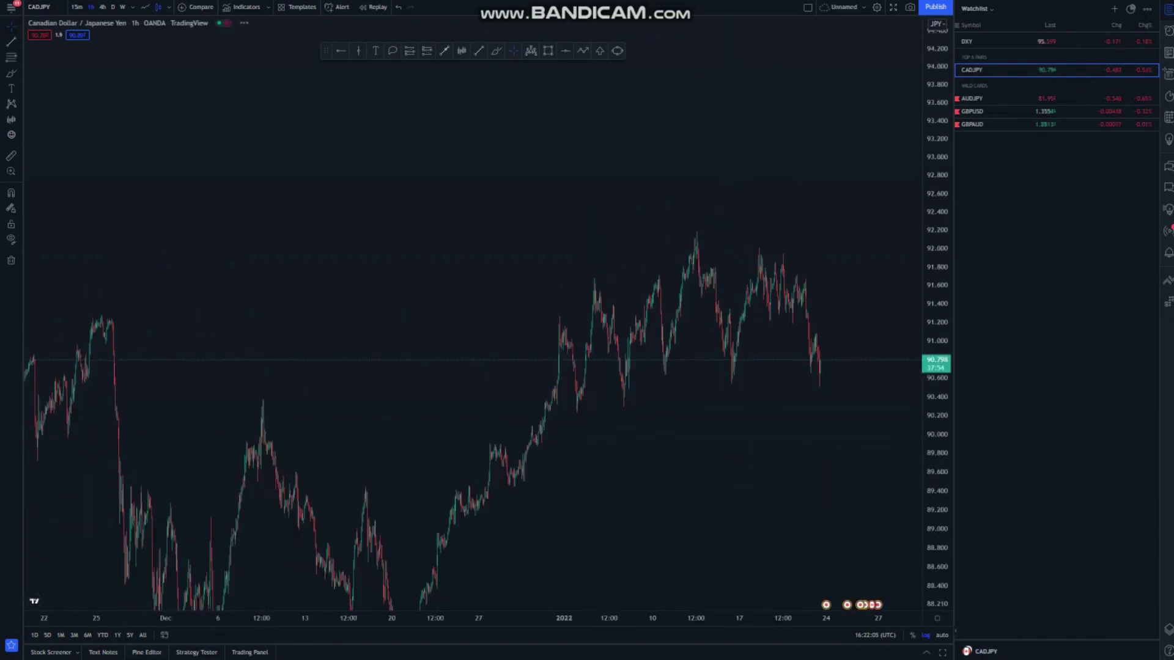
Brush a price path at the end of the first sketched channel, with an upward breakout, pullback, small bounded consolidation and drop.
left_click_drag(696, 345, 711, 217)
left_click_drag(421, 109, 328, 85)
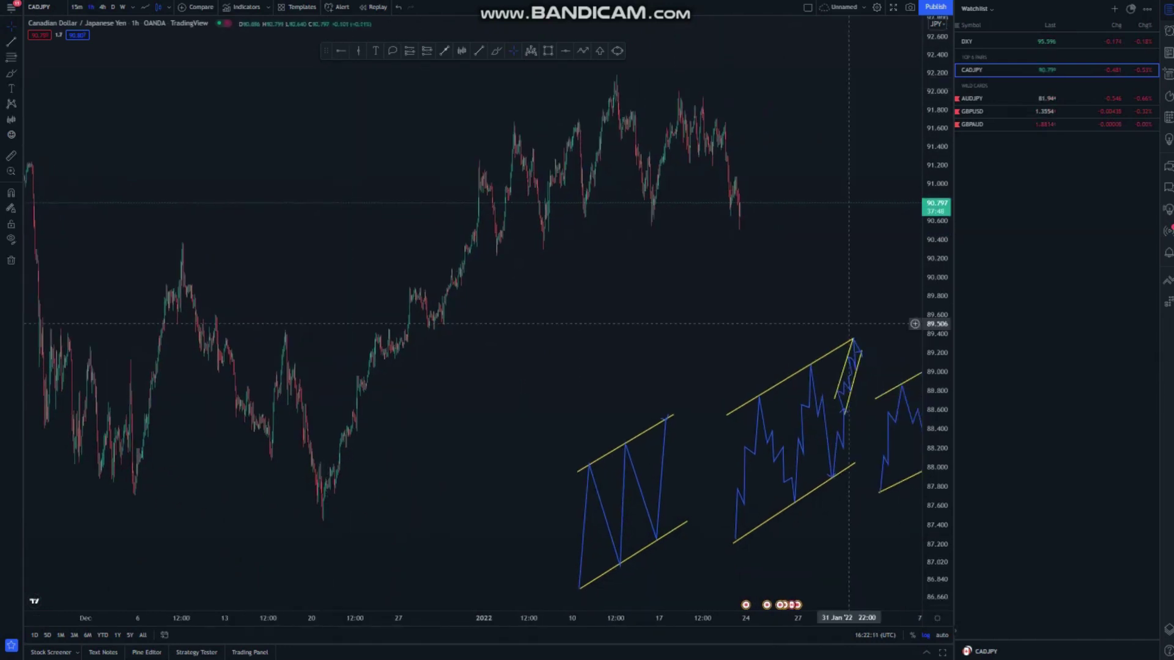
left_click_drag(634, 233, 419, 124)
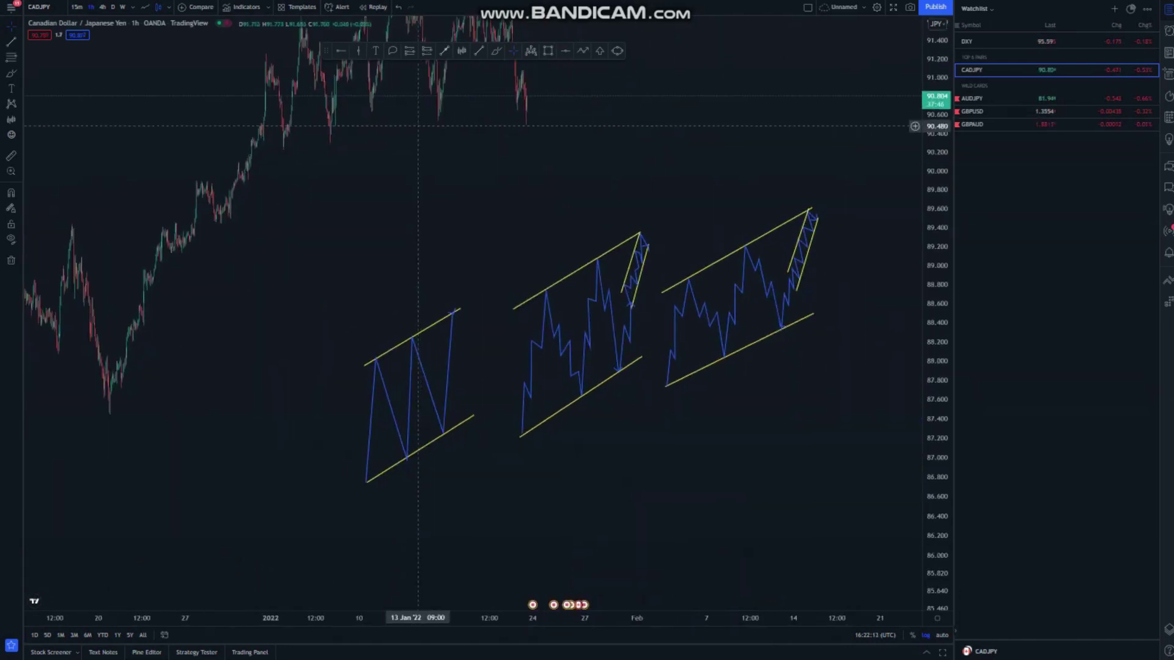
scroll(519, 367, "up", 2)
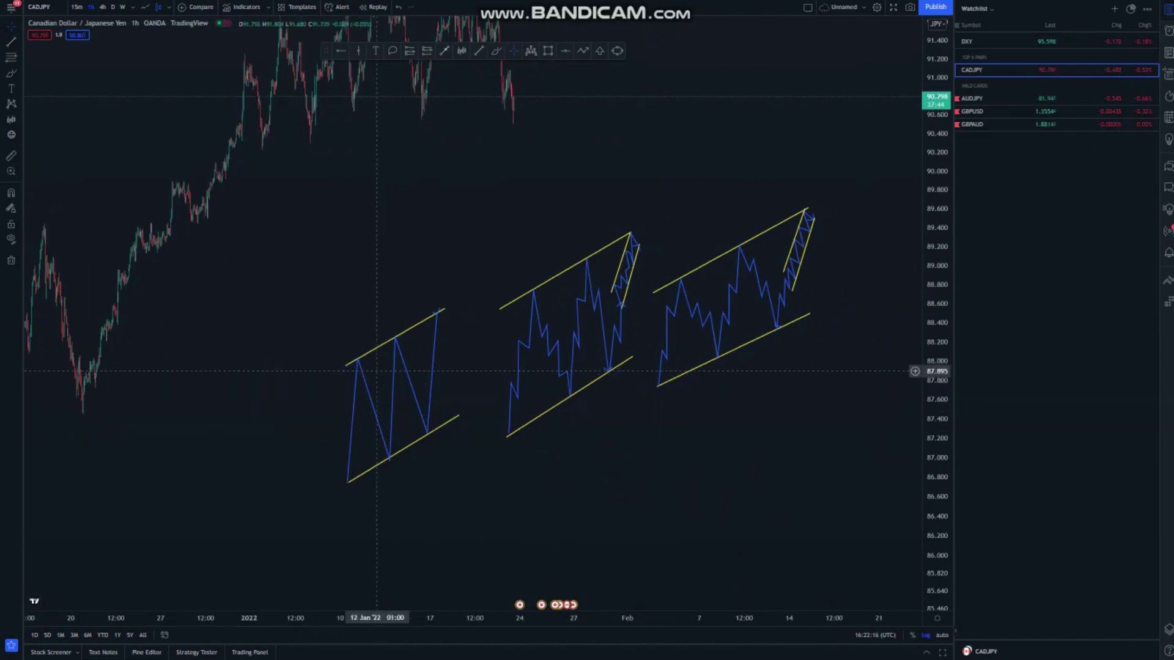
scroll(640, 363, "up", 3)
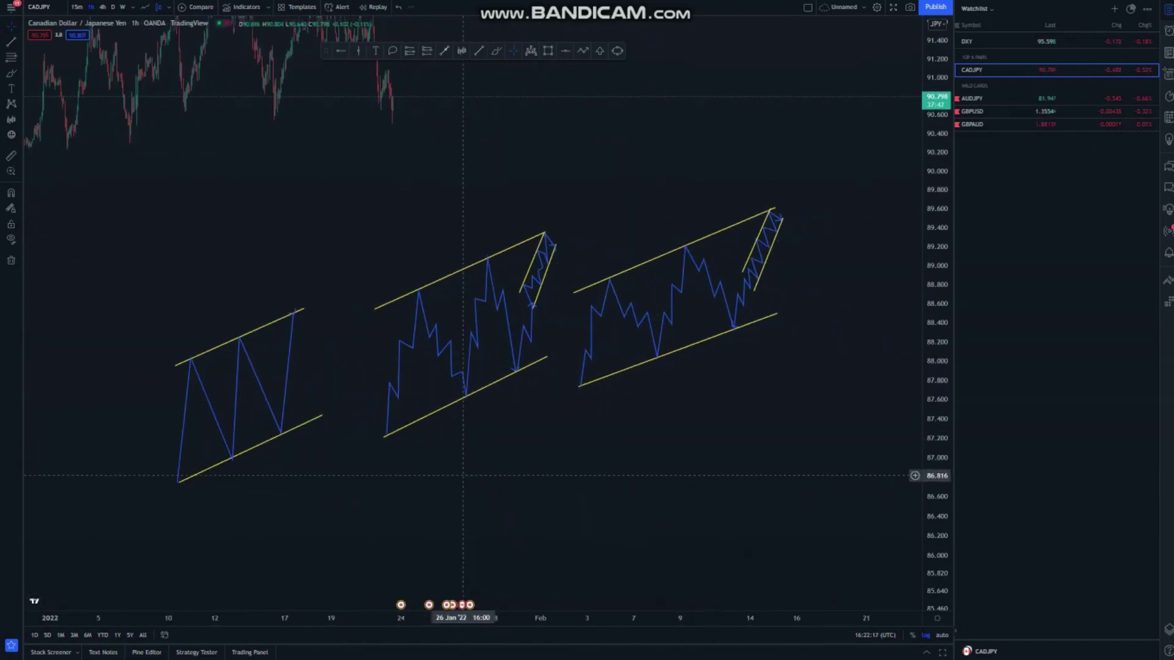
left_click_drag(600, 449, 760, 375)
scroll(396, 398, "up", 1)
scroll(396, 398, "up", 1)
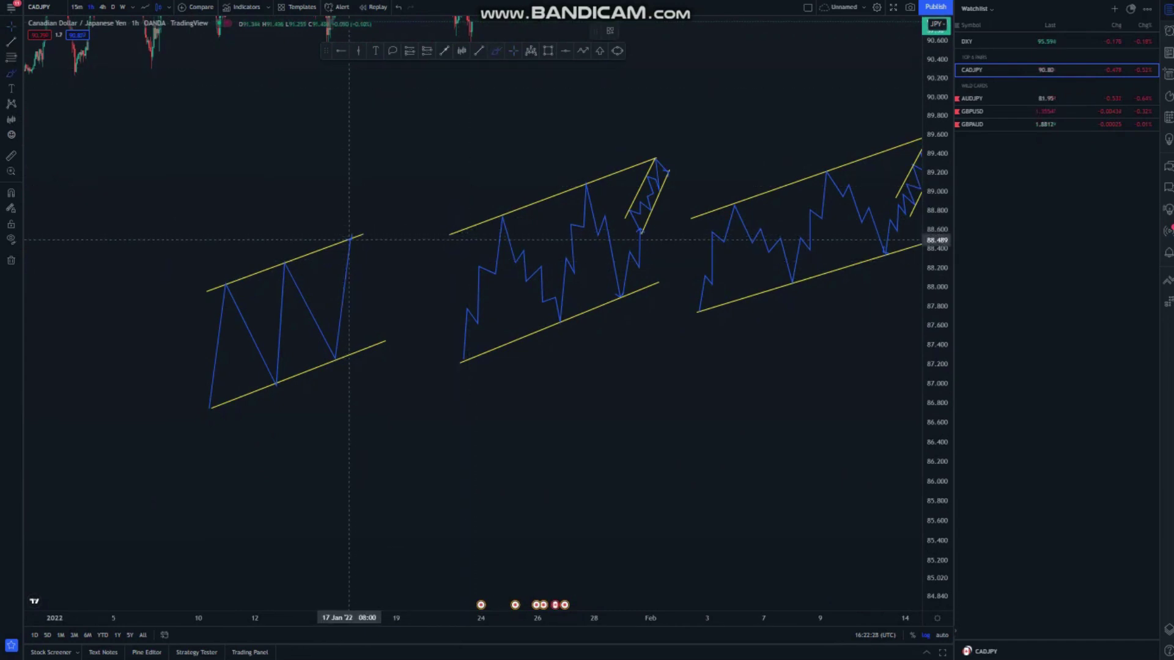
left_click_drag(349, 244, 354, 220)
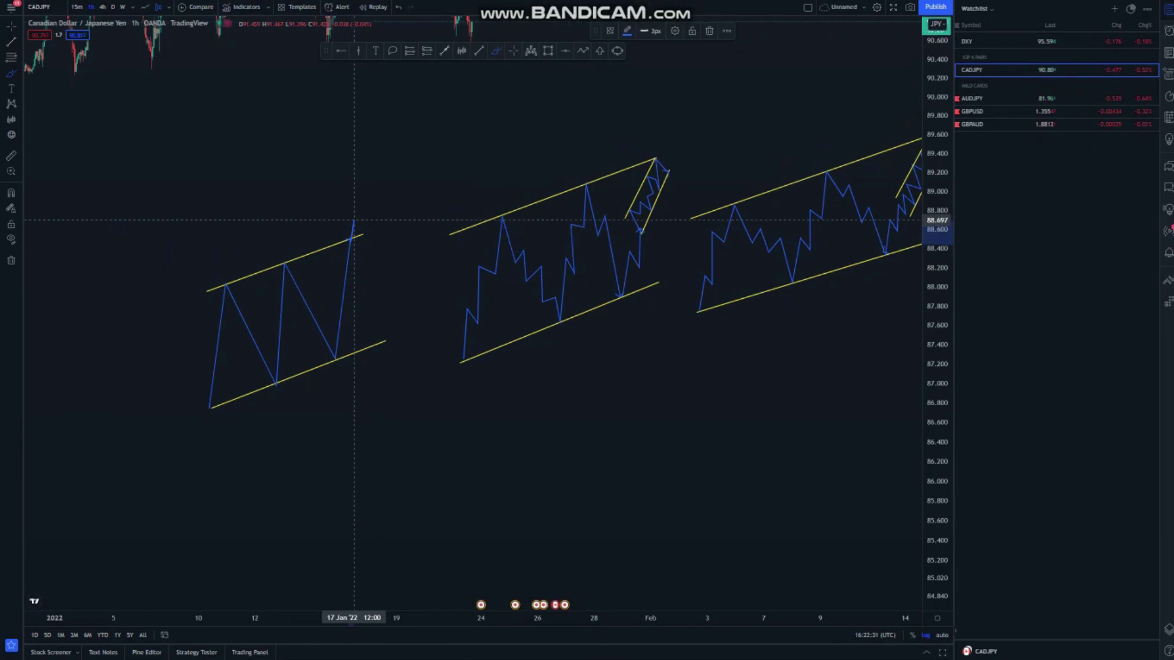
left_click(354, 222)
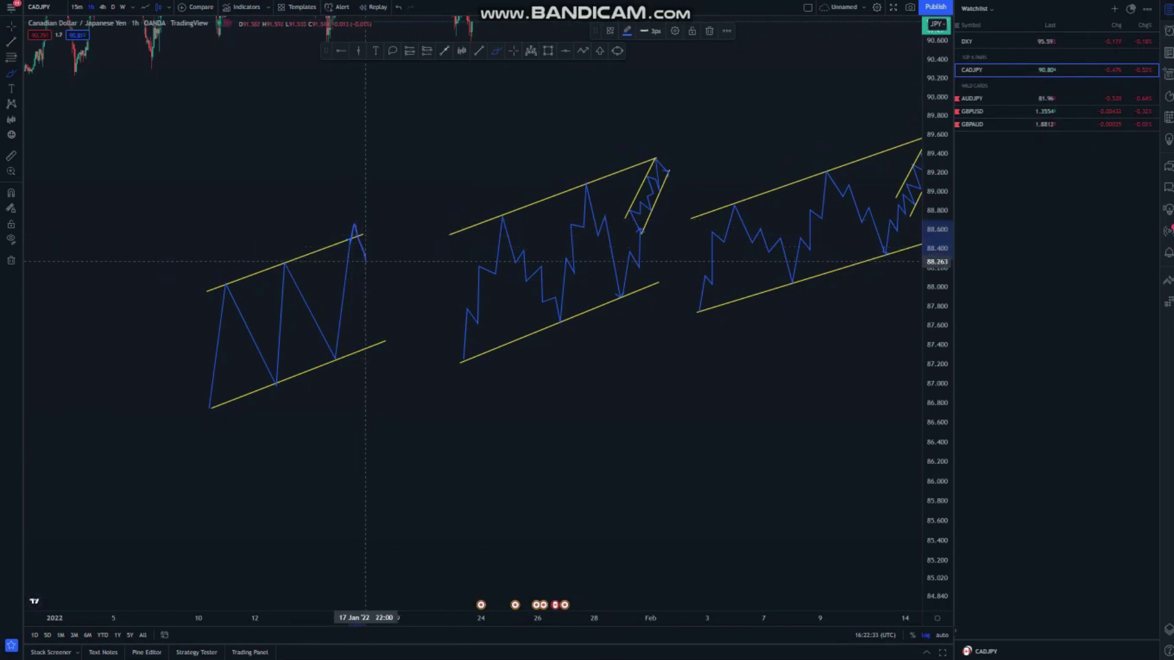
left_click_drag(367, 250, 371, 255)
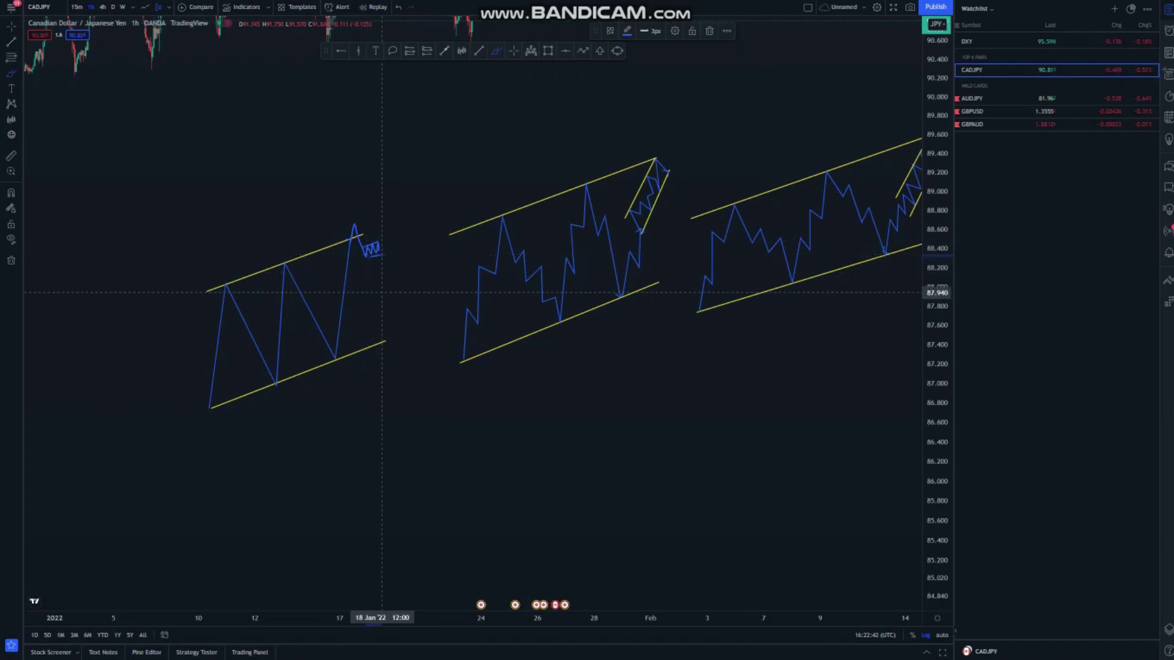
left_click_drag(386, 281, 396, 311)
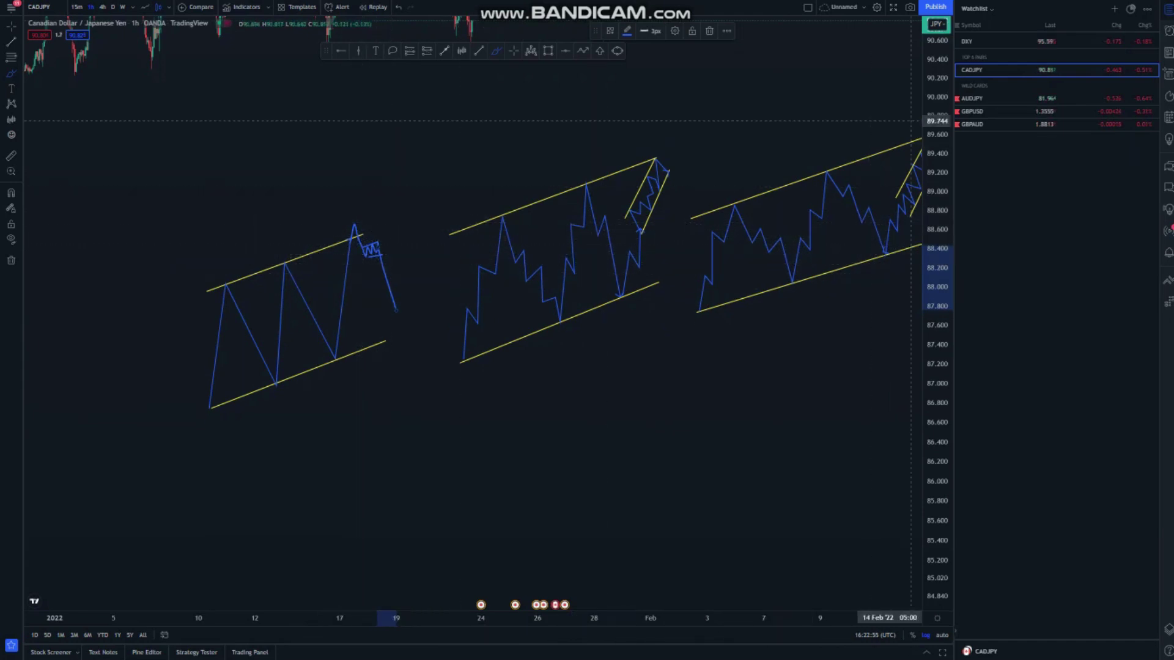
On the AUDJPY chart, brush over the swings between the yellow trendlines and draw a roughly horizontal stroke across the final two highs.
left_click(990, 98)
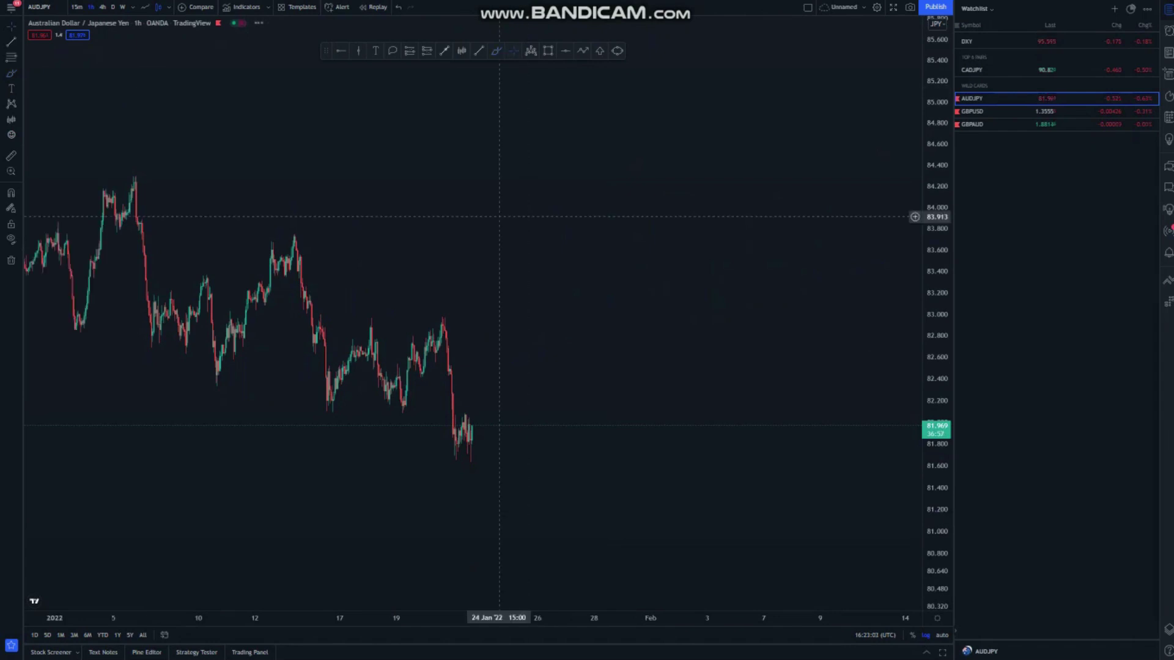
left_click_drag(838, 177, 886, 179)
left_click_drag(679, 203, 786, 201)
scroll(339, 290, "down", 4)
scroll(339, 289, "down", 3)
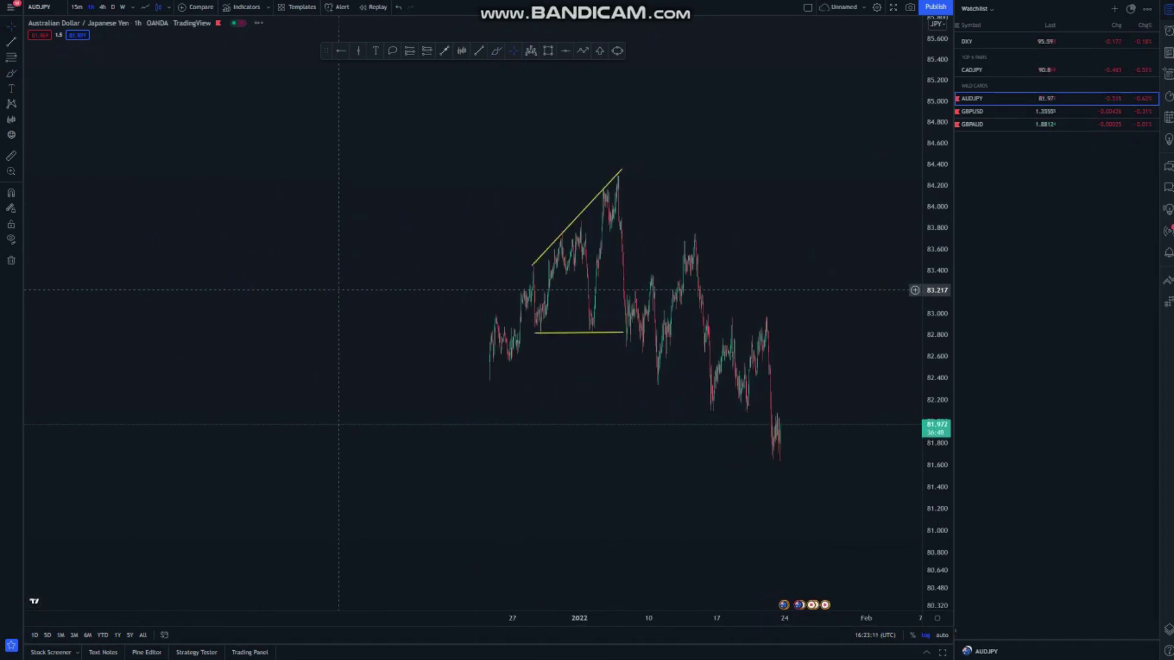
scroll(413, 300, "up", 5)
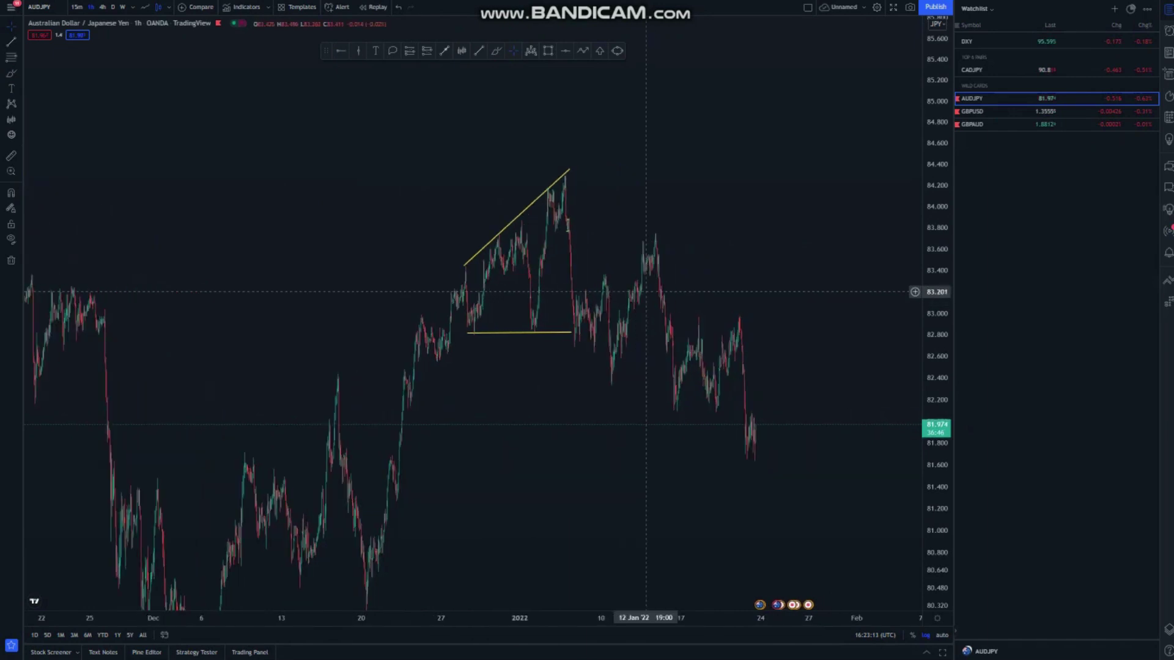
scroll(532, 307, "up", 4)
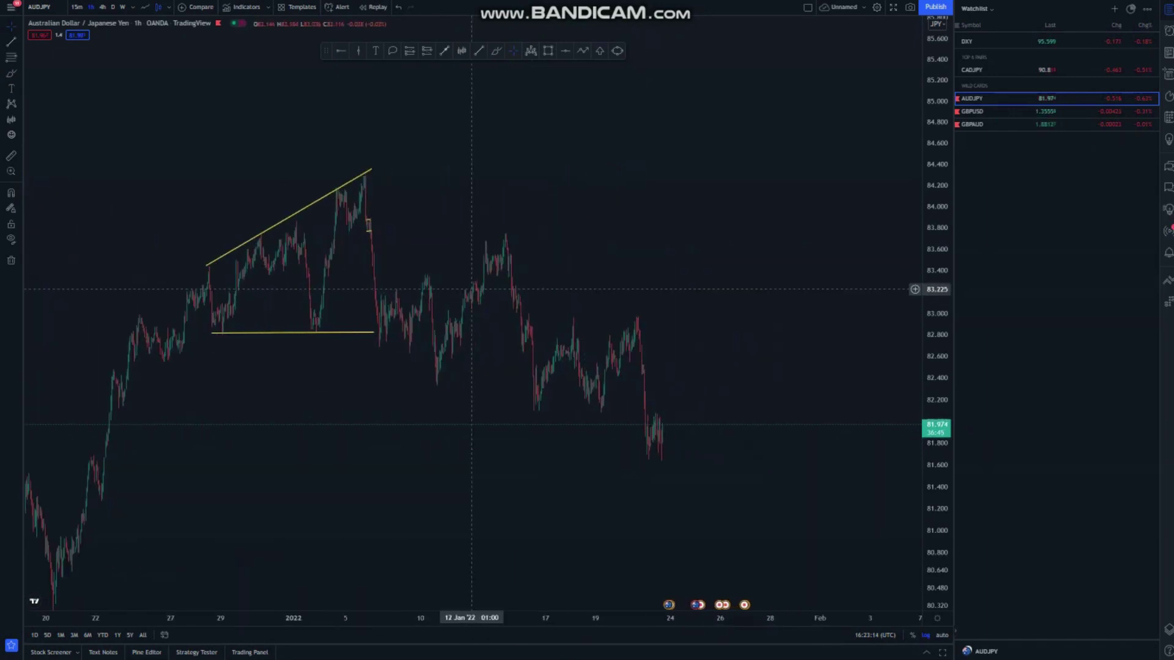
left_click_drag(638, 180, 668, 176)
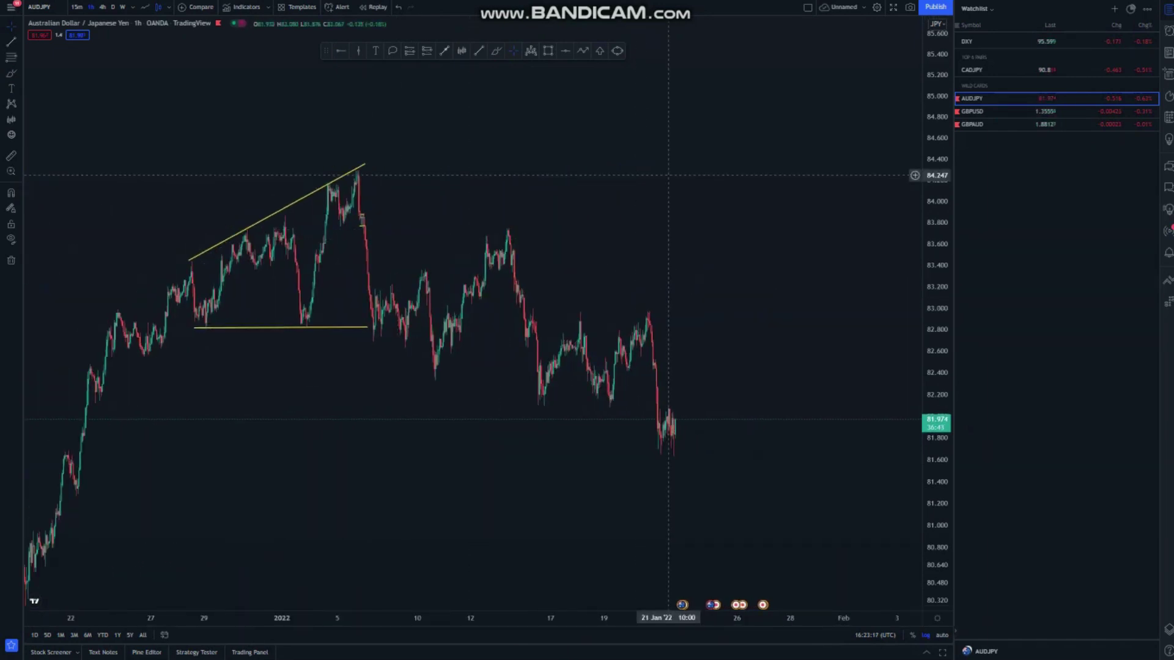
scroll(428, 244, "up", 3)
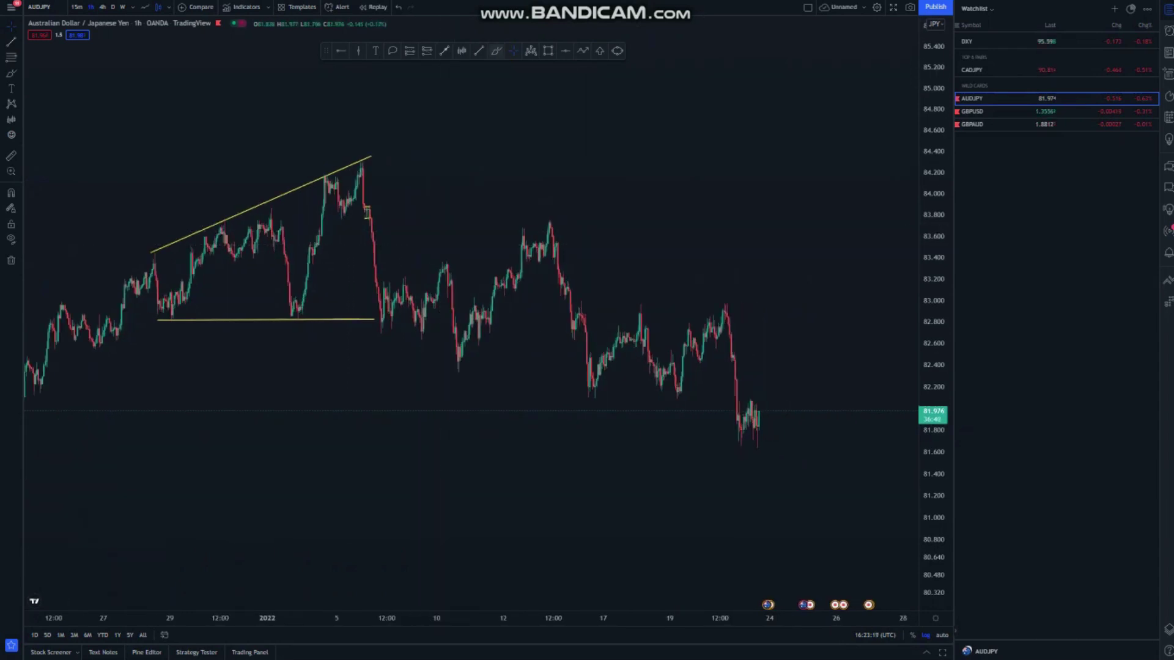
mouse_move(152, 259)
left_mouse_down()
mouse_move(162, 305)
mouse_move(257, 217)
mouse_move(295, 319)
mouse_move(338, 170)
left_mouse_up()
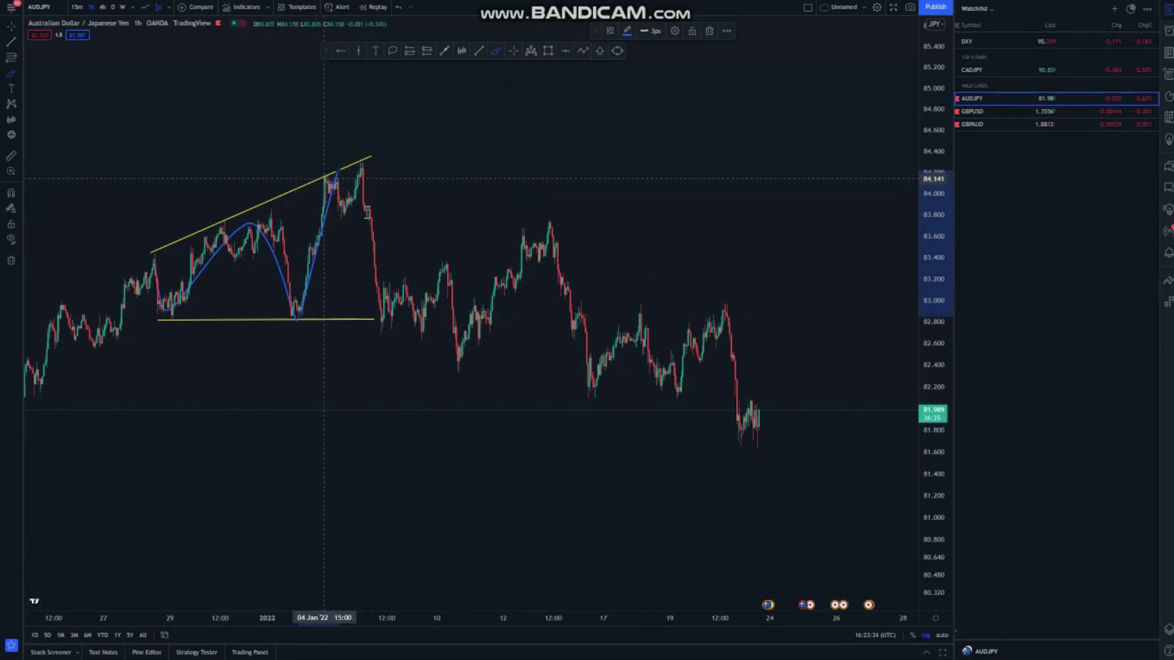
left_click_drag(325, 174, 362, 175)
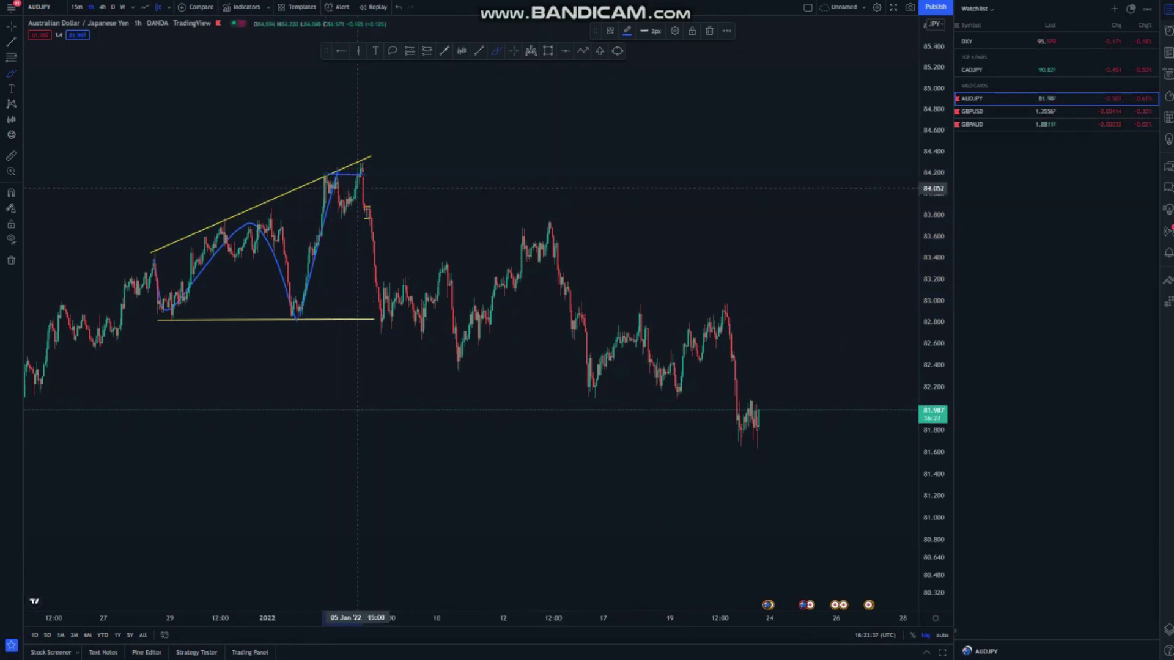
Switch the AUDJPY chart to the 15-minute timeframe, keeping the yellow-lined pattern in view.
left_click(76, 7)
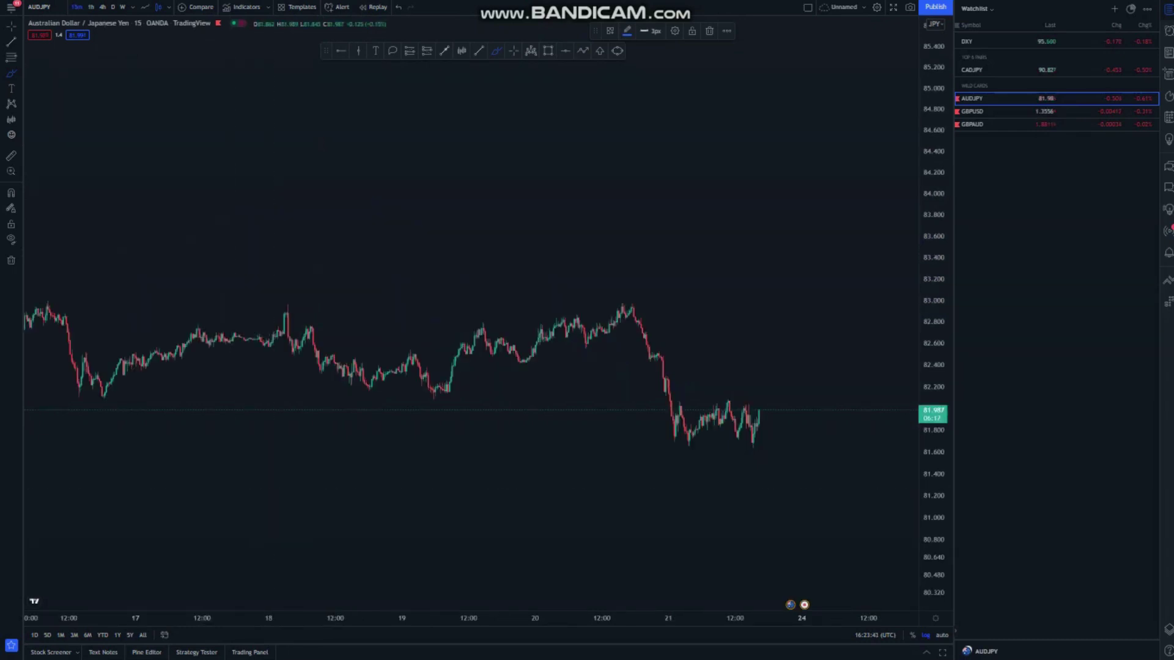
scroll(223, 504, "down", 5)
scroll(223, 504, "down", 4)
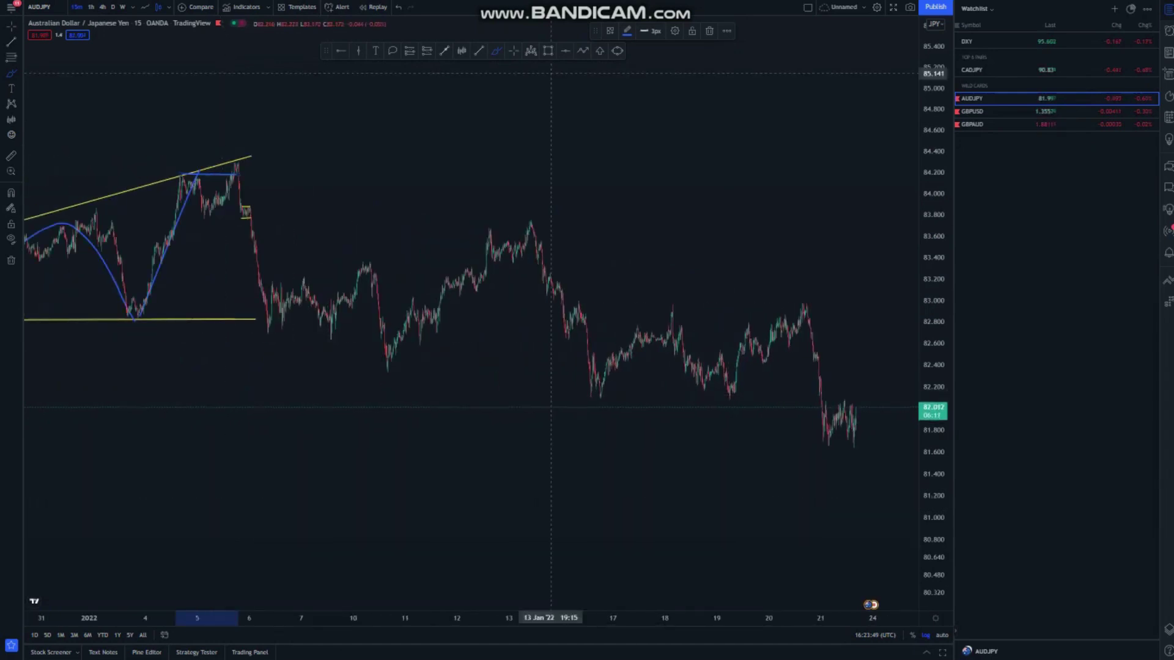
Circle the small consolidation between the two short yellow lines below the final high with the brush.
left_click(513, 51)
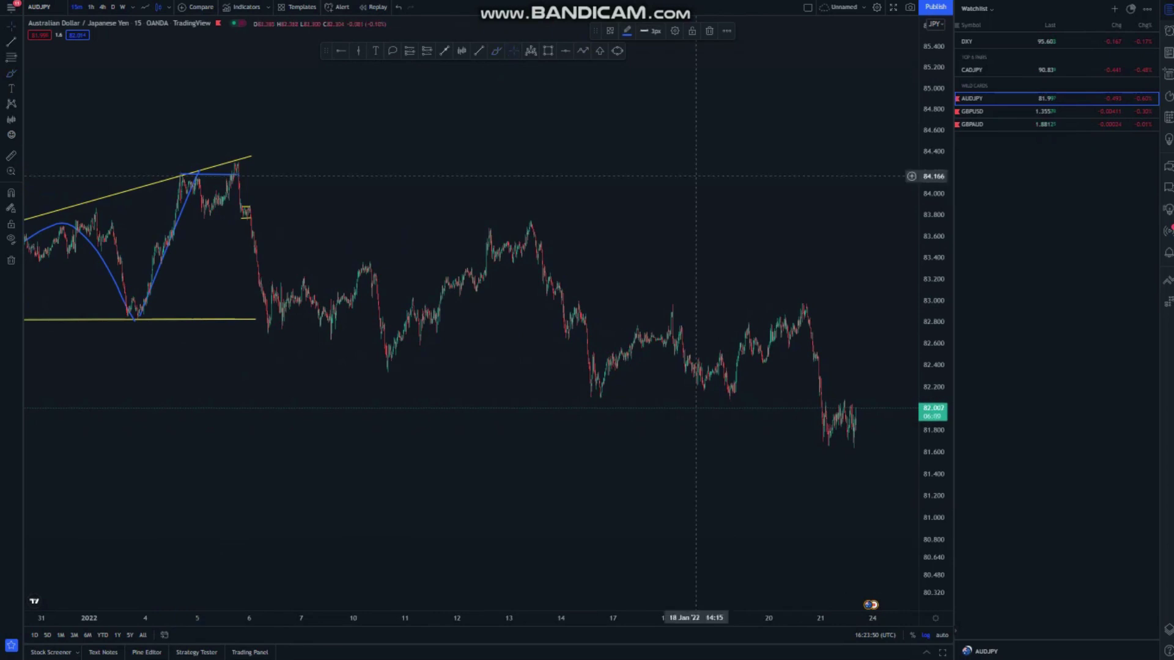
left_click_drag(748, 176, 824, 182)
scroll(226, 270, "up", 3)
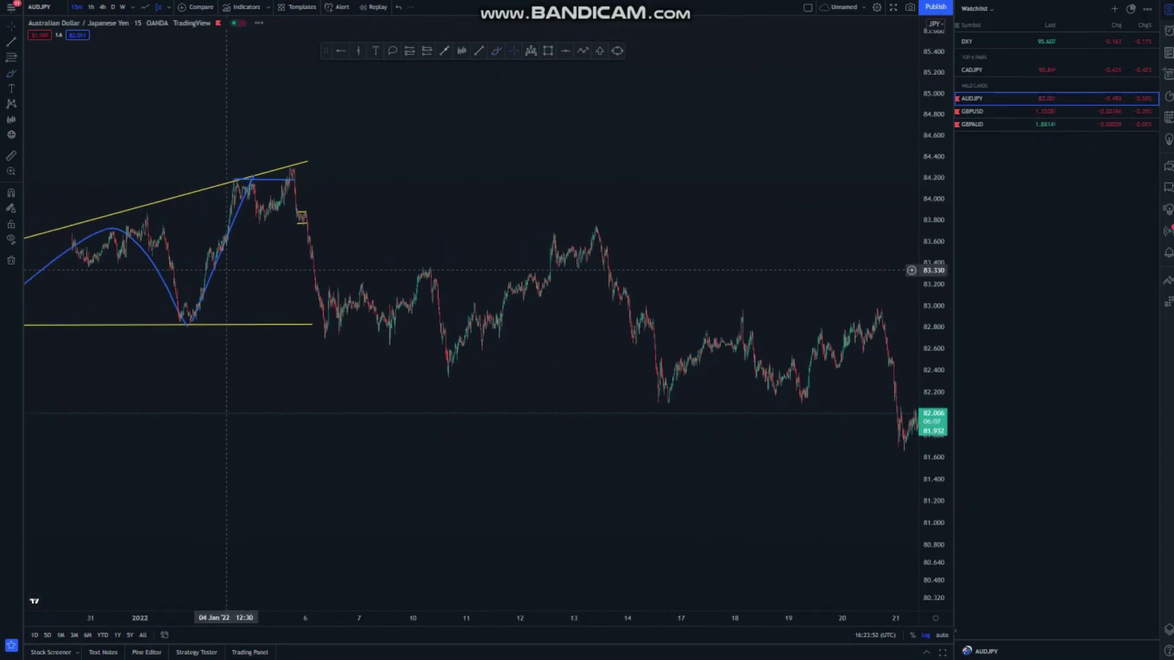
left_click_drag(442, 228, 758, 200)
scroll(237, 236, "up", 3)
scroll(589, 295, "up", 5)
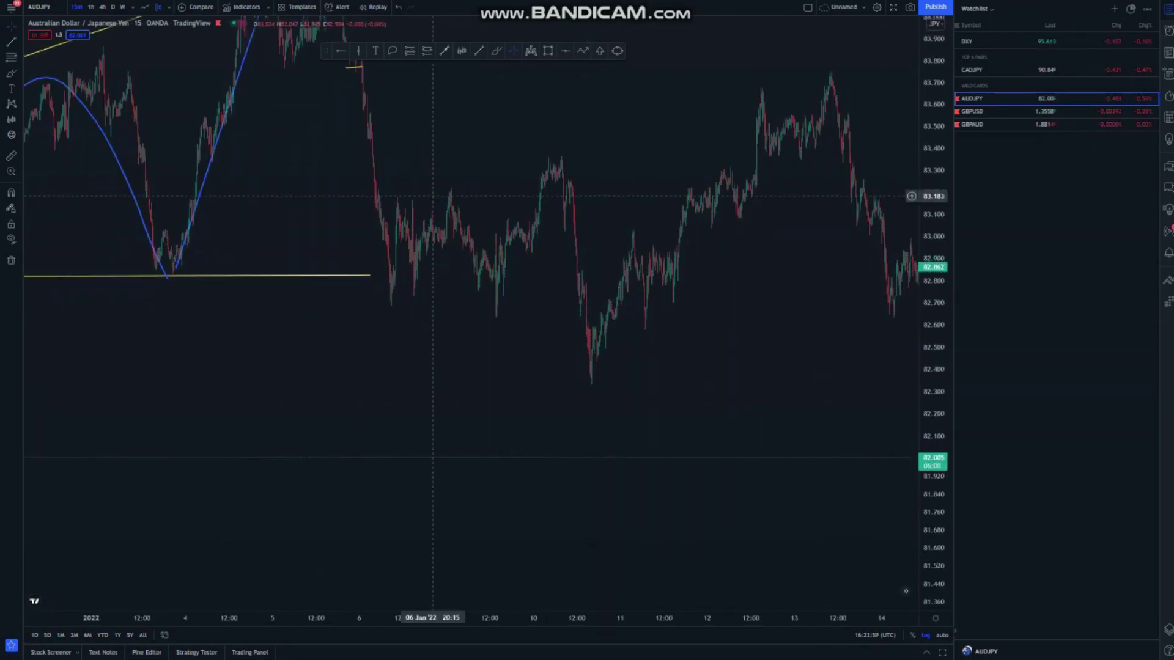
left_click_drag(764, 397, 866, 402)
scroll(437, 294, "up", 3)
scroll(340, 210, "up", 2)
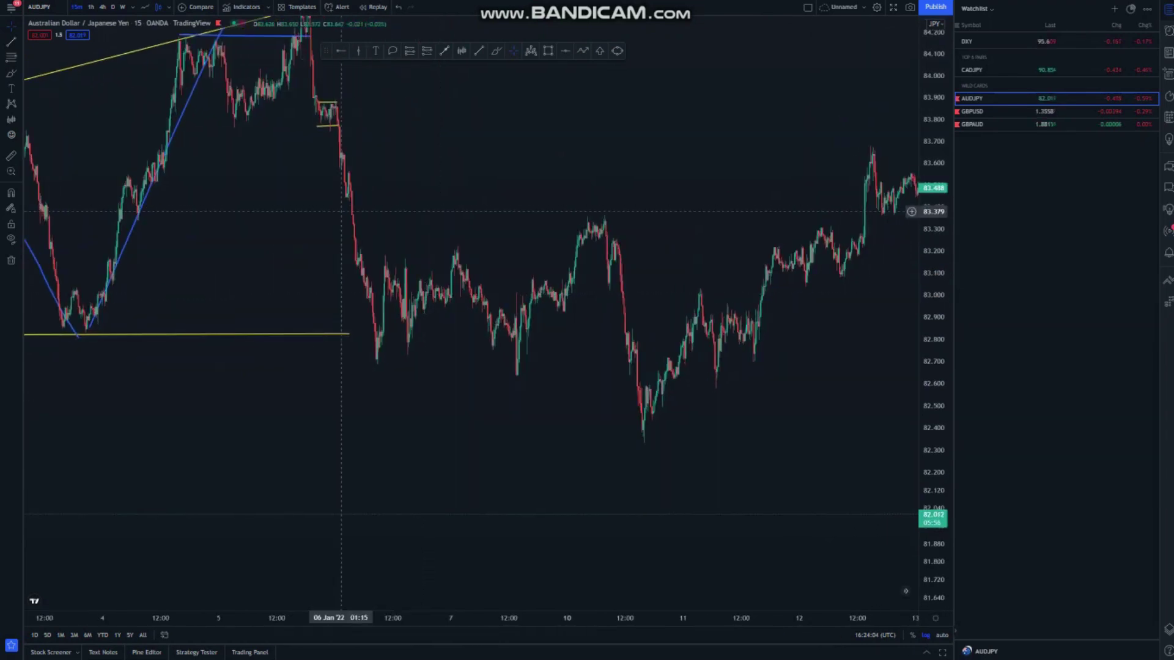
left_click_drag(544, 271, 638, 303)
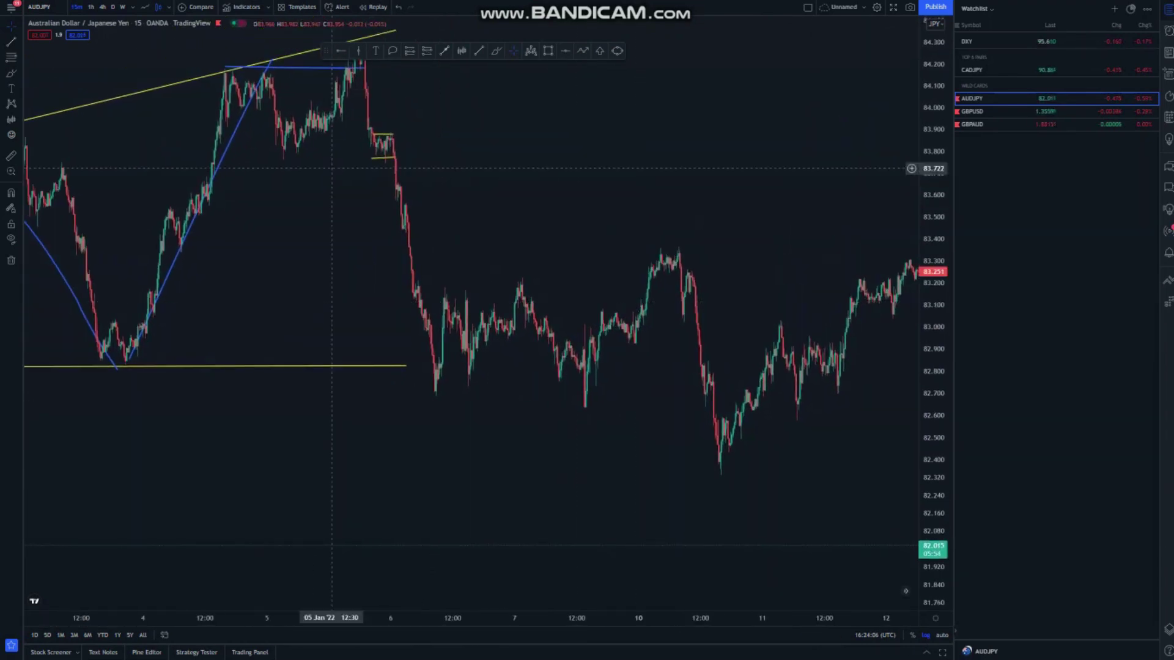
left_click(496, 51)
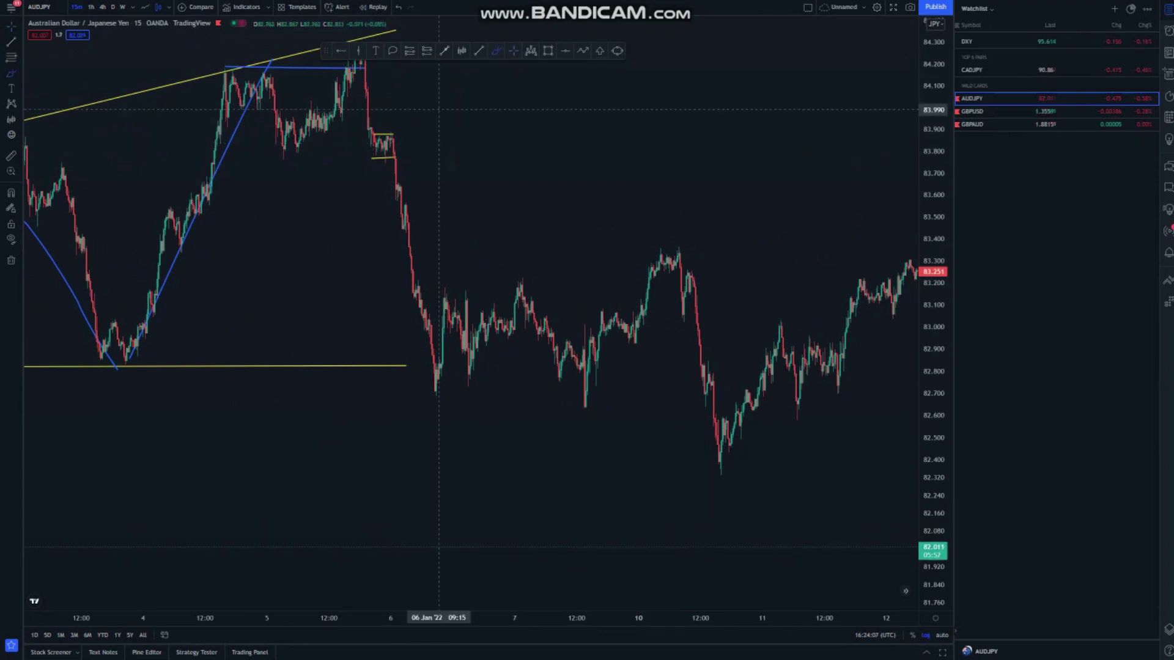
mouse_move(386, 121)
left_mouse_down()
mouse_move(374, 149)
mouse_move(384, 173)
mouse_move(394, 137)
left_mouse_up()
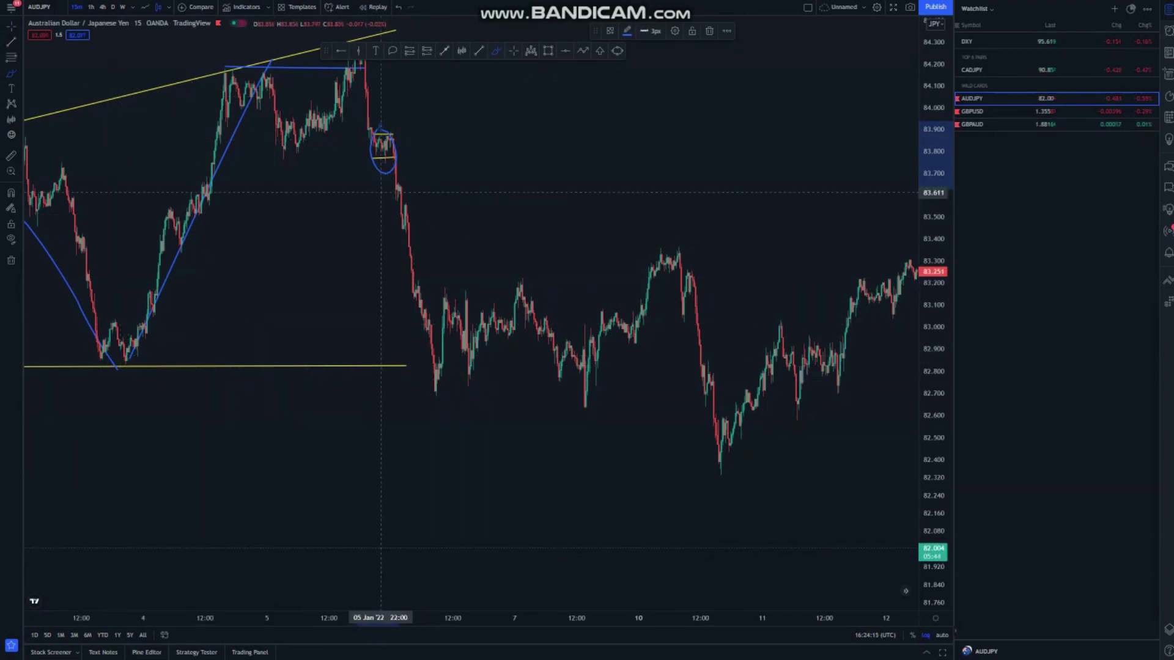
Return to the CADJPY chart on the 15-minute timeframe.
key("Up")
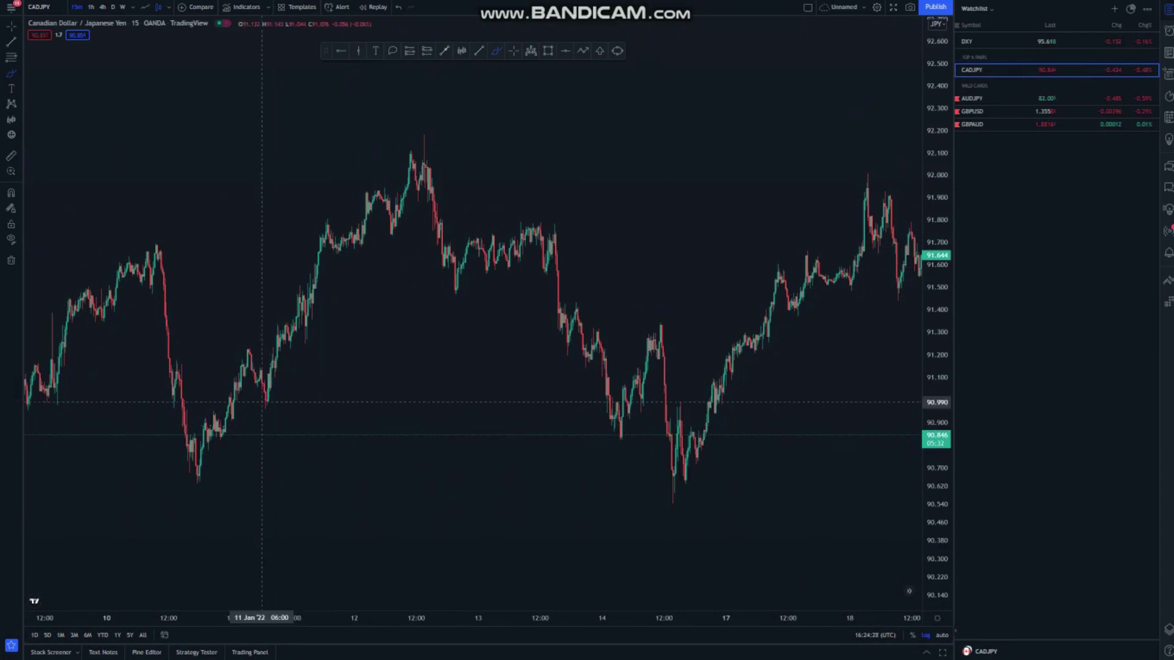
scroll(261, 402, "down", 10)
scroll(193, 379, "down", 3)
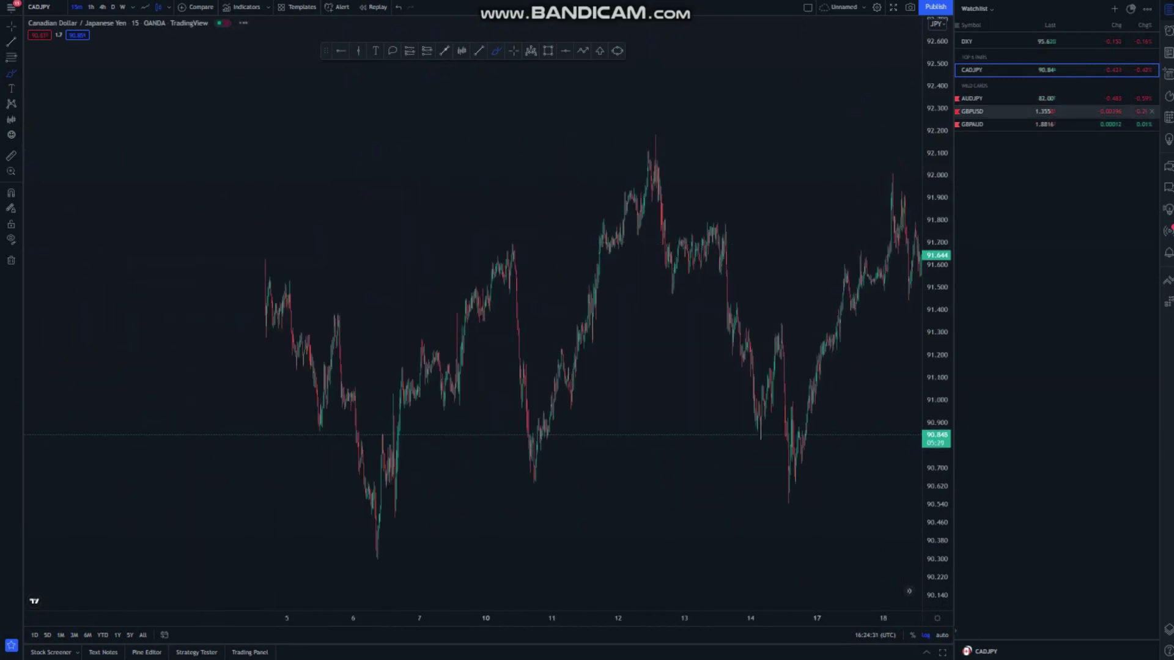
left_click(284, 480)
mouse_move(296, 443)
left_mouse_down()
mouse_move(307, 273)
mouse_move(236, 191)
mouse_move(215, 113)
left_mouse_up()
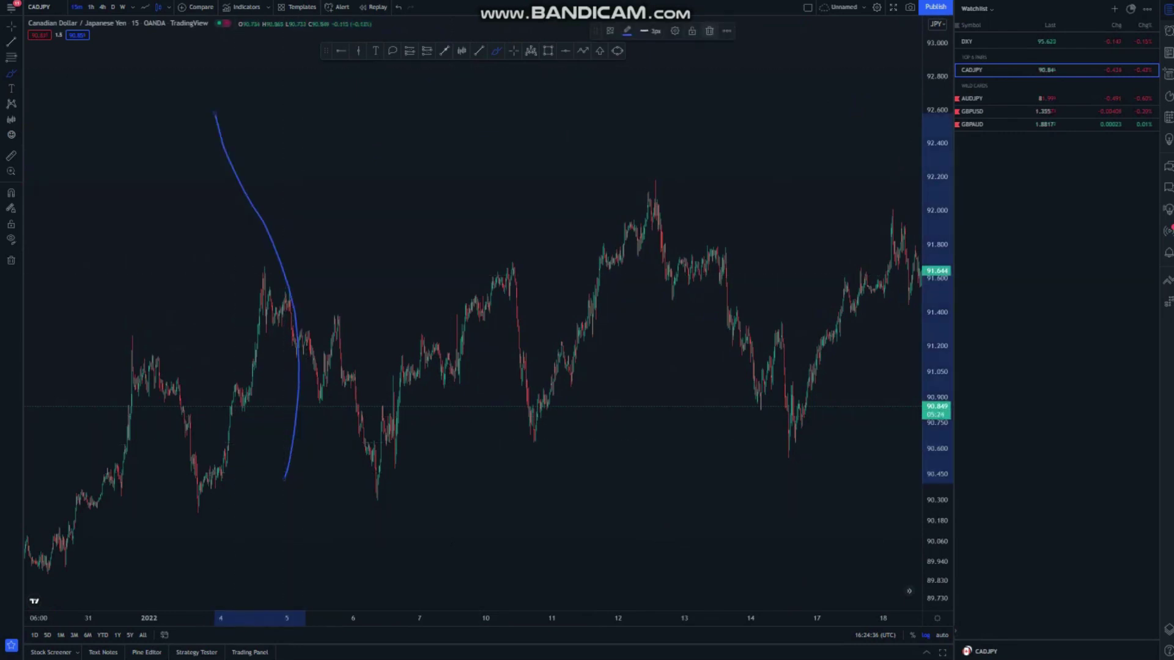
key("Delete")
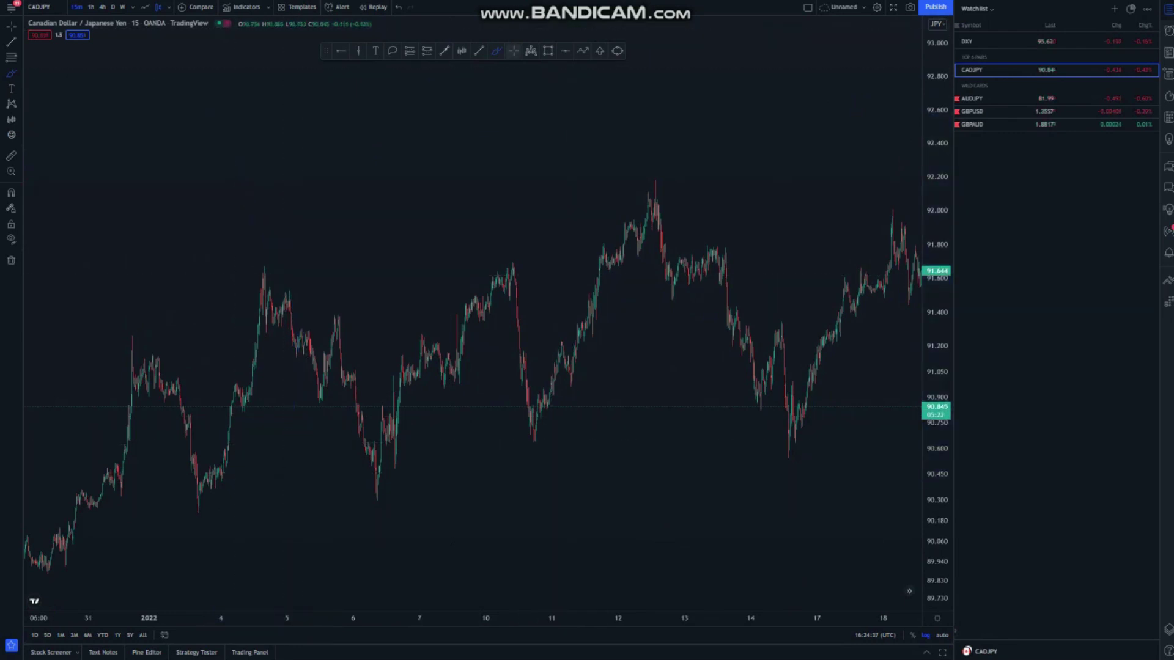
On the second CADJPY channel sketch, circle with the brush the three highs touching the small steep channel's upper yellow line.
left_click_drag(542, 233, 390, 93)
left_click_drag(385, 228, 291, 165)
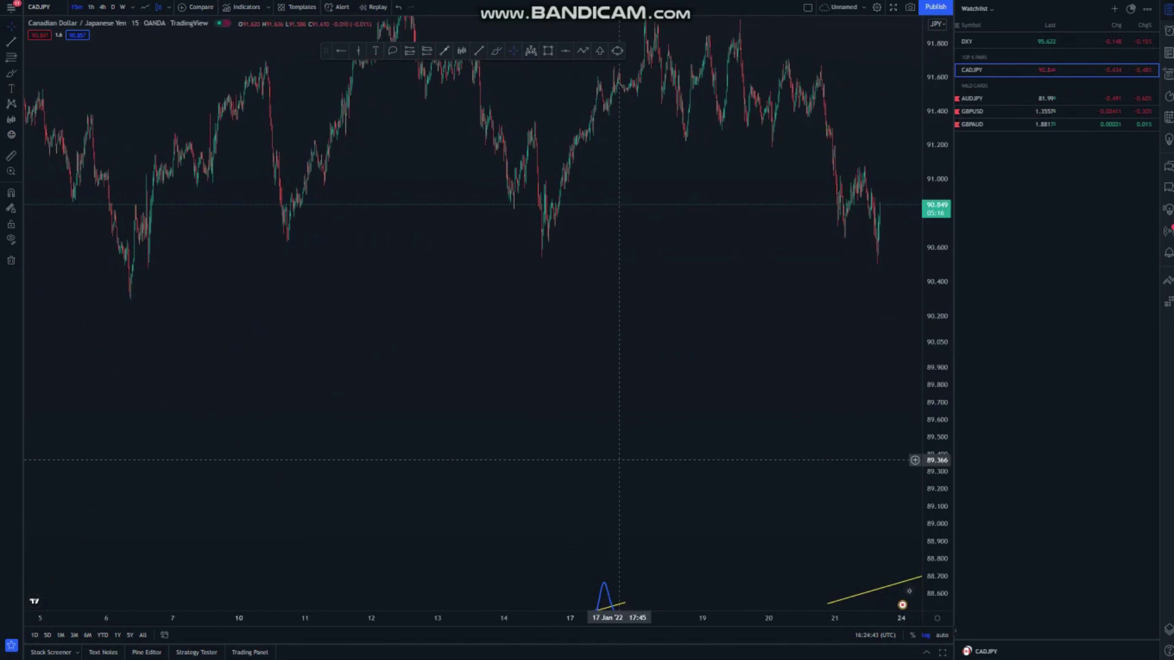
left_click_drag(496, 343, 321, 184)
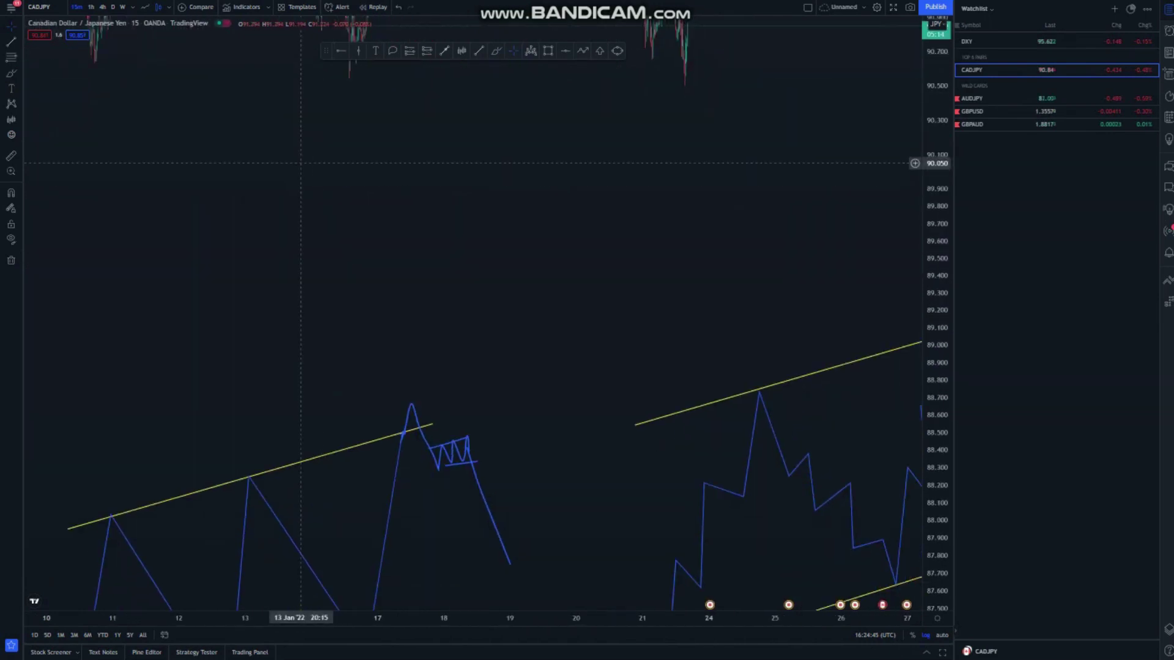
mouse_move(547, 275)
left_mouse_down()
mouse_move(398, 244)
mouse_move(328, 208)
mouse_move(187, 207)
left_mouse_up()
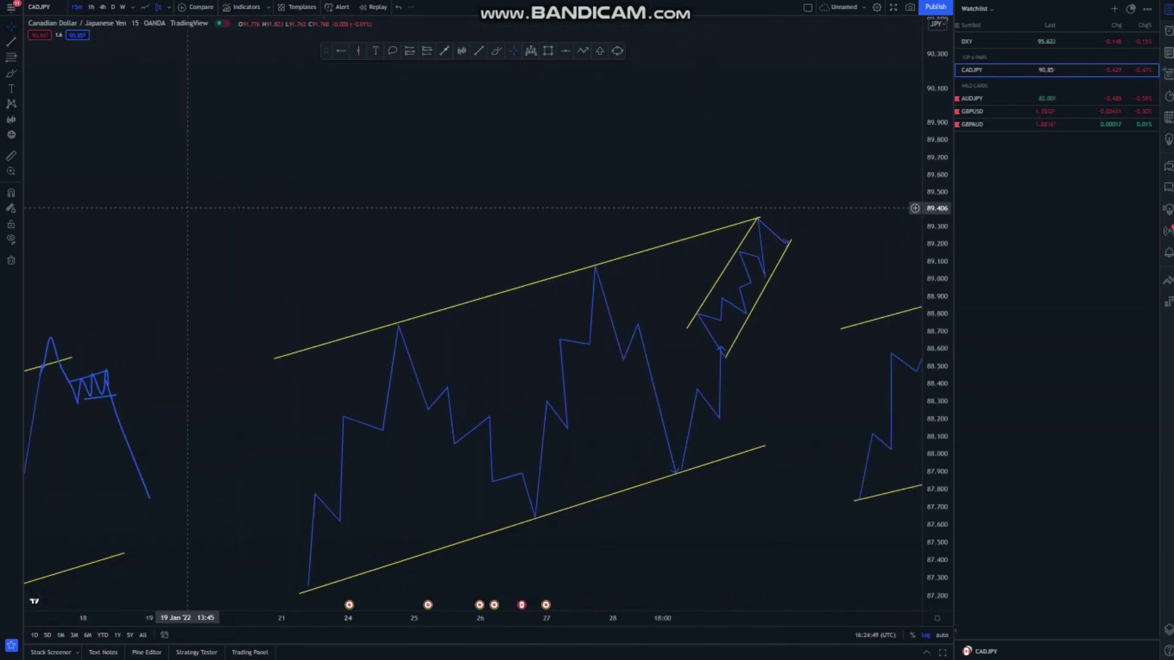
left_click_drag(937, 243, 936, 292)
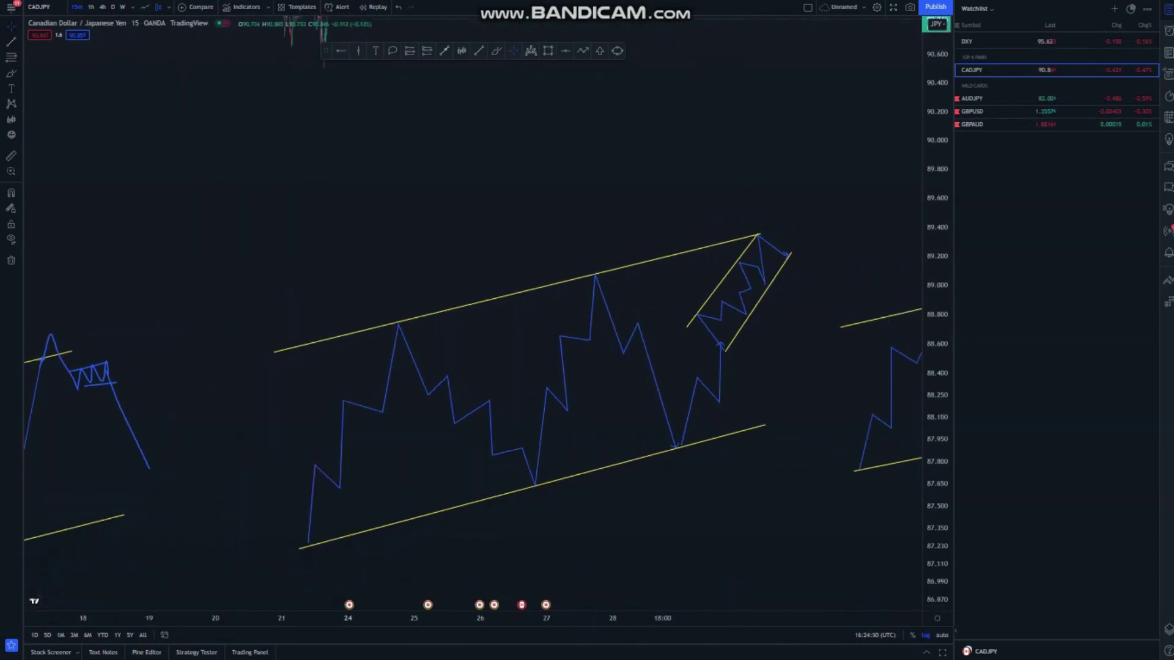
left_click(496, 51)
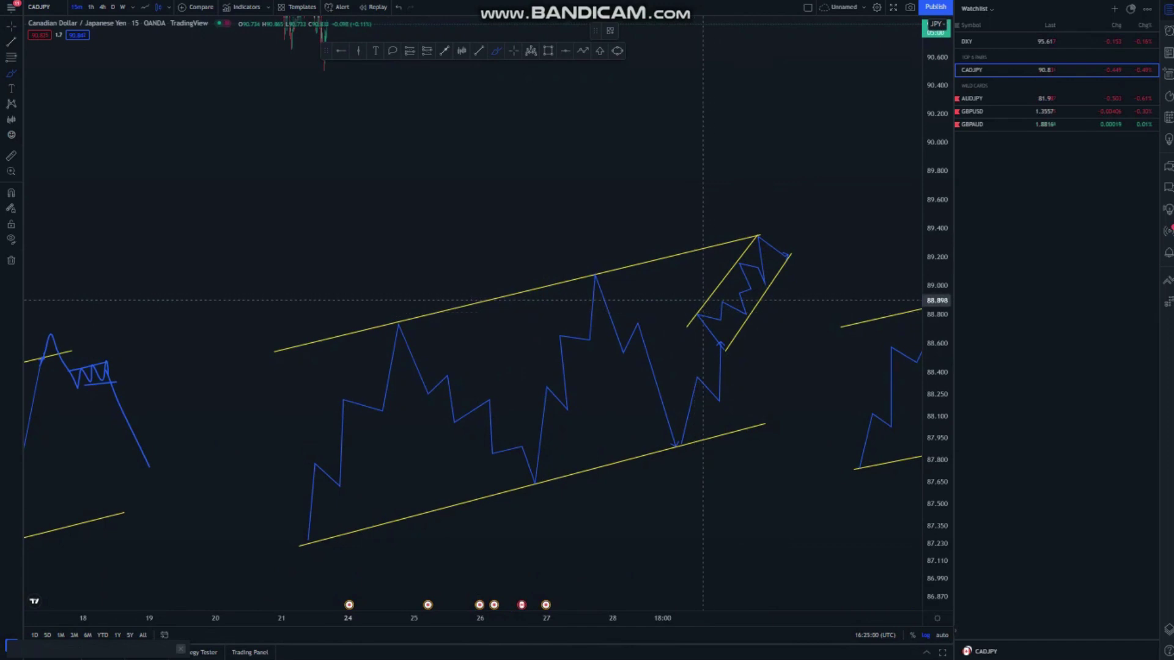
left_click(691, 301)
left_click_drag(691, 301, 694, 318)
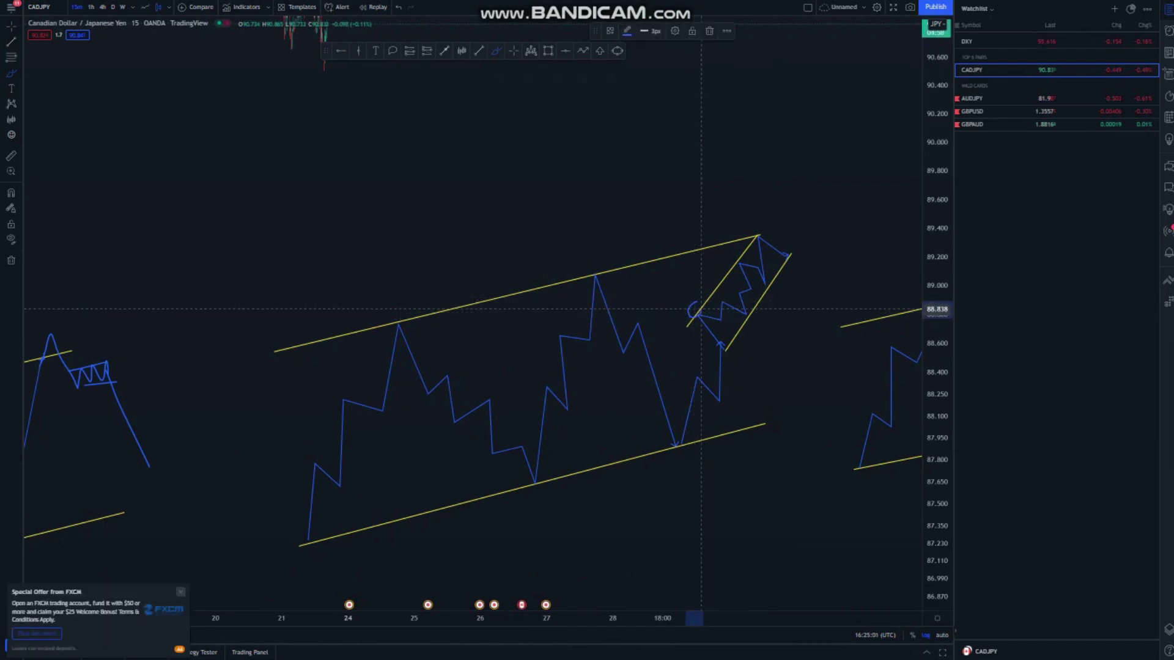
left_click_drag(744, 261, 741, 270)
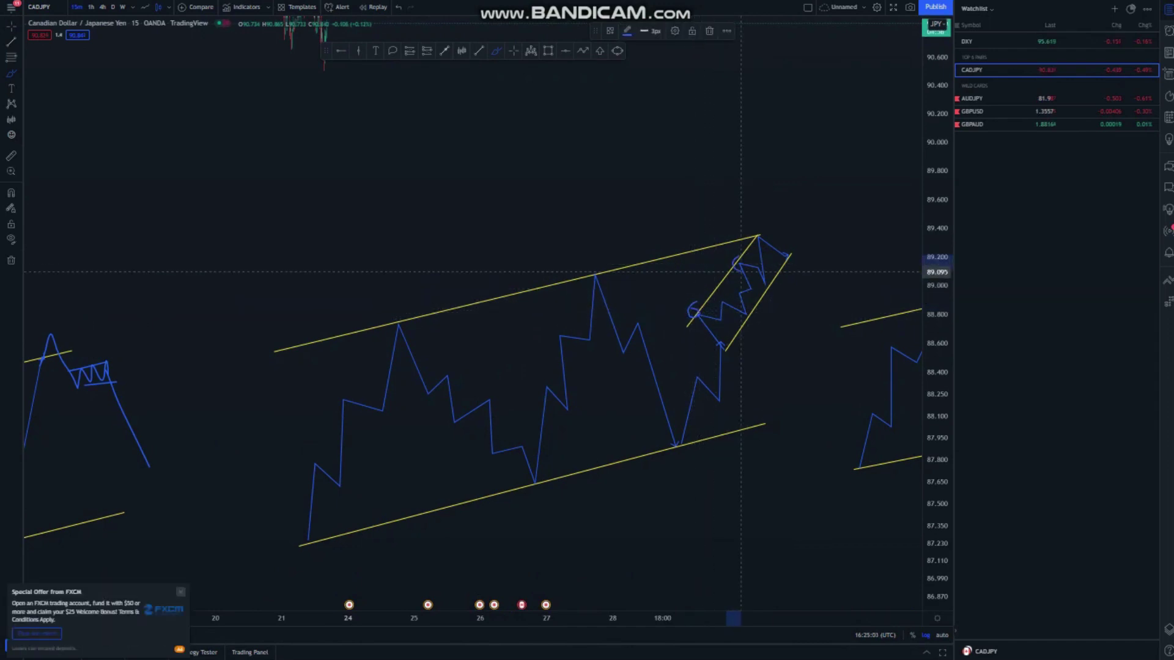
left_click_drag(756, 230, 757, 236)
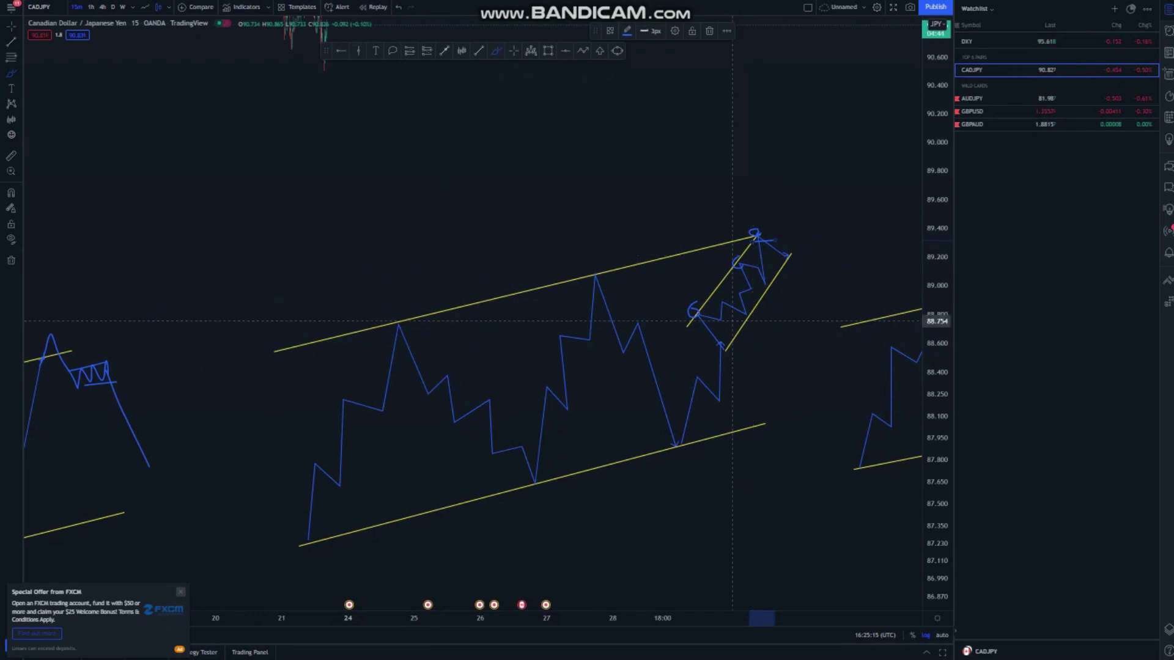
Mark the three highs along the large channel's upper trendline and brush a small zigzag breaking below the small channel's lower line.
left_click_drag(388, 317, 391, 315)
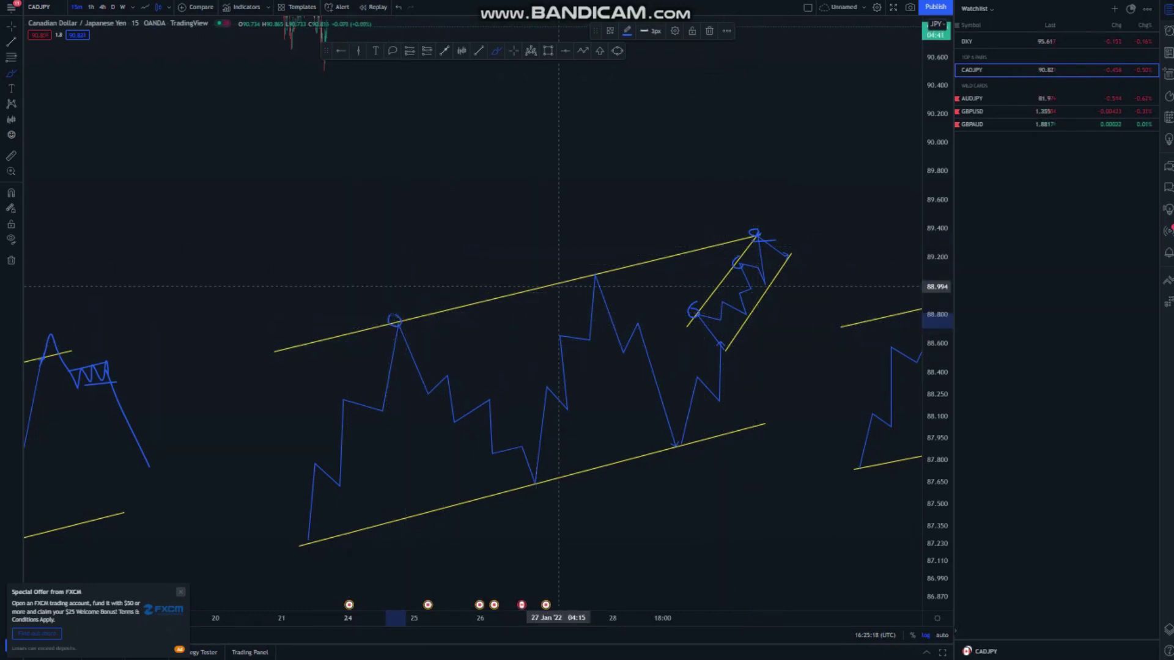
left_click_drag(597, 269, 597, 275)
mouse_move(765, 224)
left_mouse_down()
mouse_move(754, 236)
mouse_move(767, 230)
left_mouse_up()
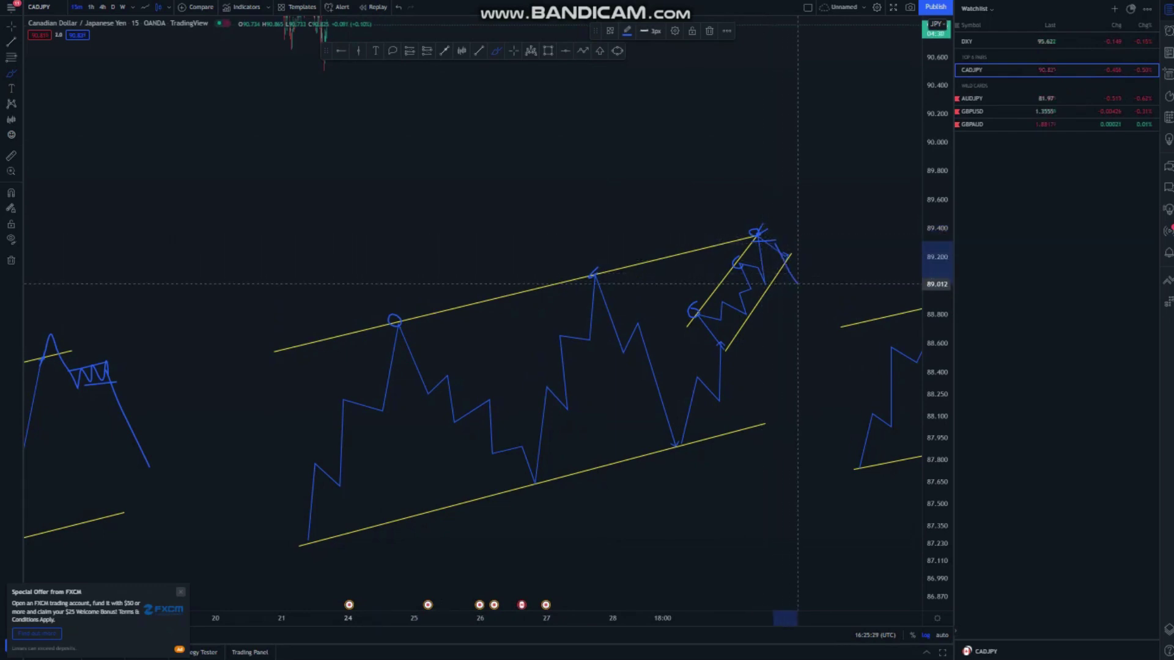
mouse_move(800, 287)
left_mouse_down()
mouse_move(809, 274)
mouse_move(783, 261)
left_mouse_up()
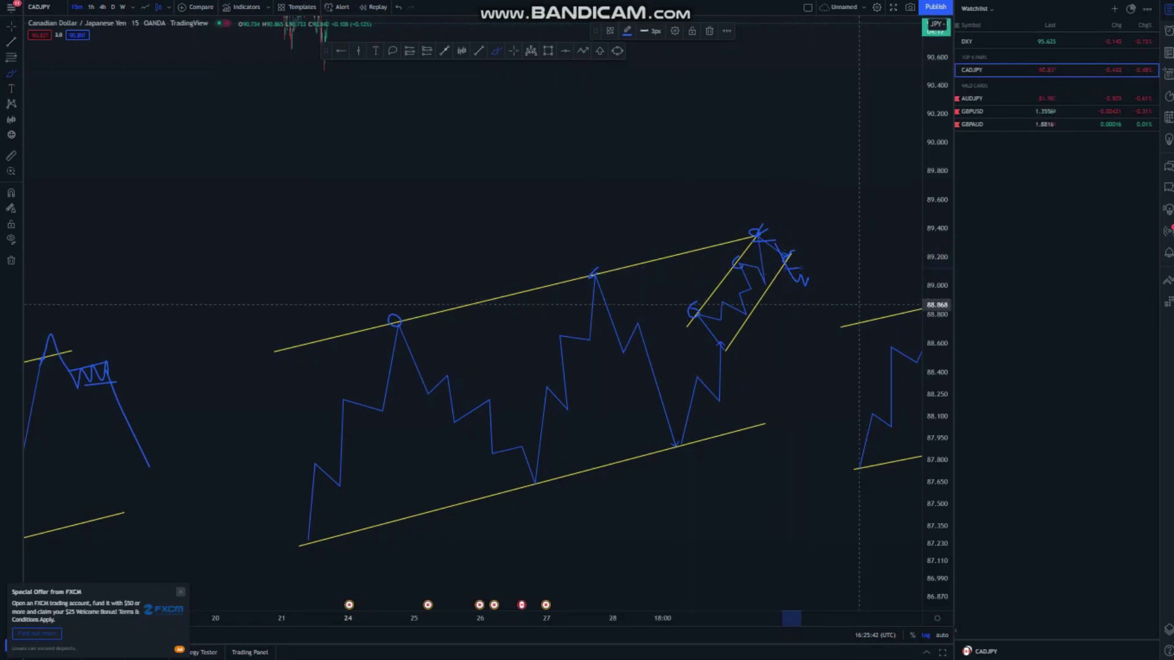
Open the GBPUSD chart and bring the whole large yellow channel and the small channel inside it into view.
left_click(514, 50)
left_click(1009, 111)
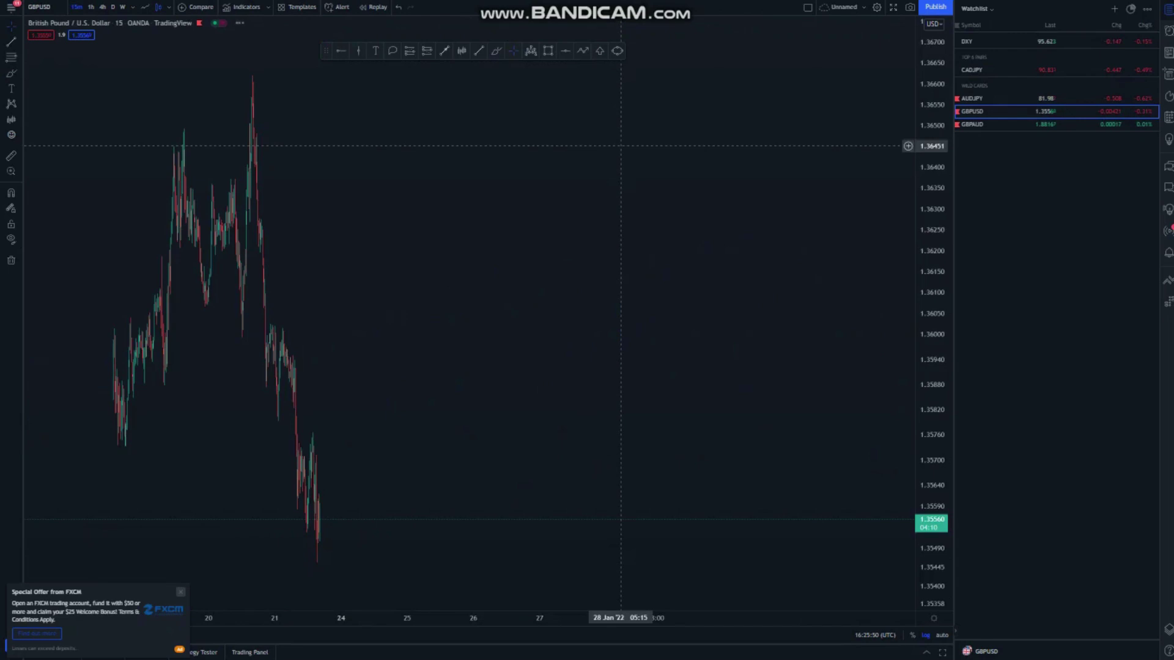
left_click_drag(932, 146, 932, 391)
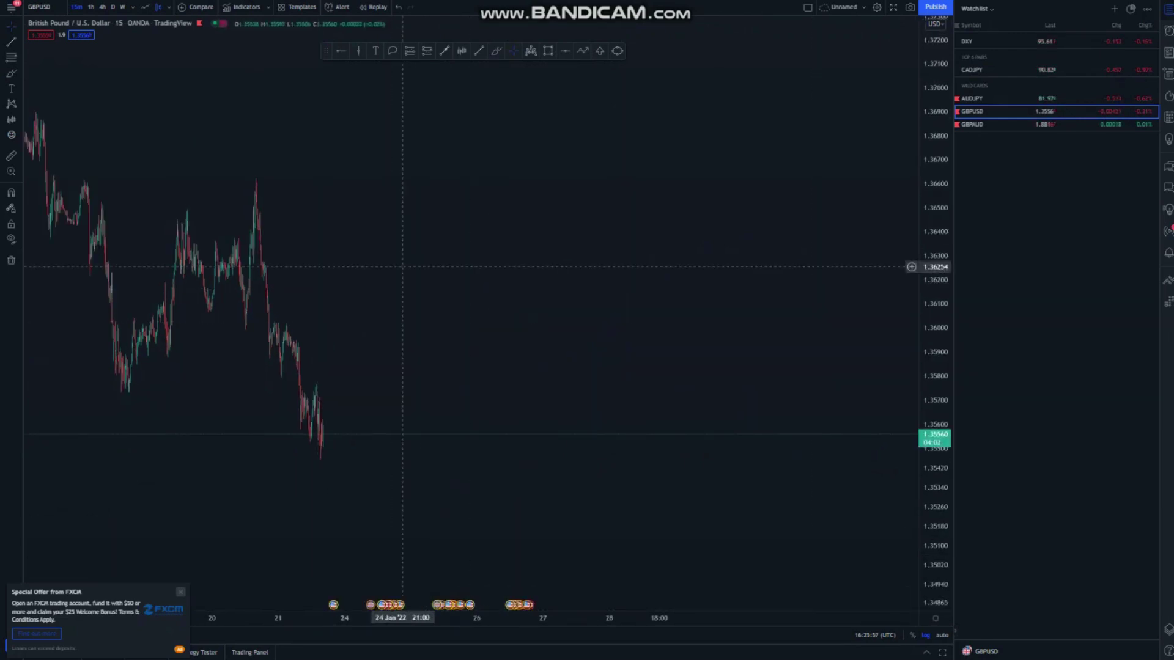
left_click_drag(731, 263, 940, 273)
scroll(136, 316, "down", 5)
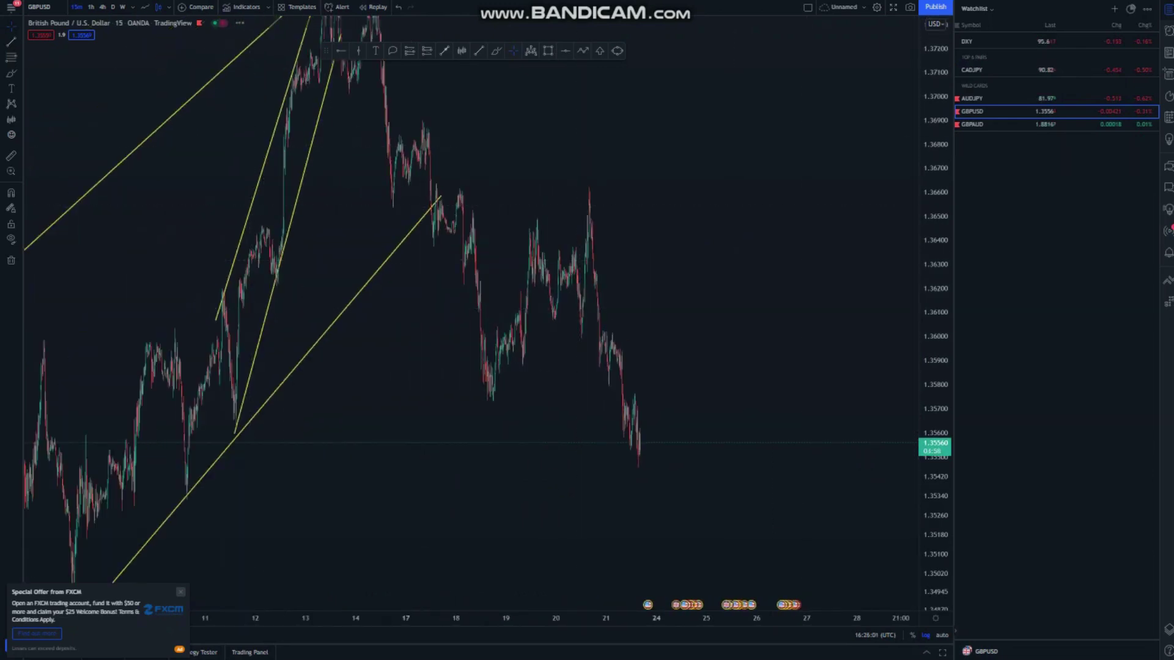
left_click_drag(722, 400, 931, 335)
scroll(911, 336, "left", 1)
scroll(489, 351, "down", 3)
scroll(489, 351, "down", 2)
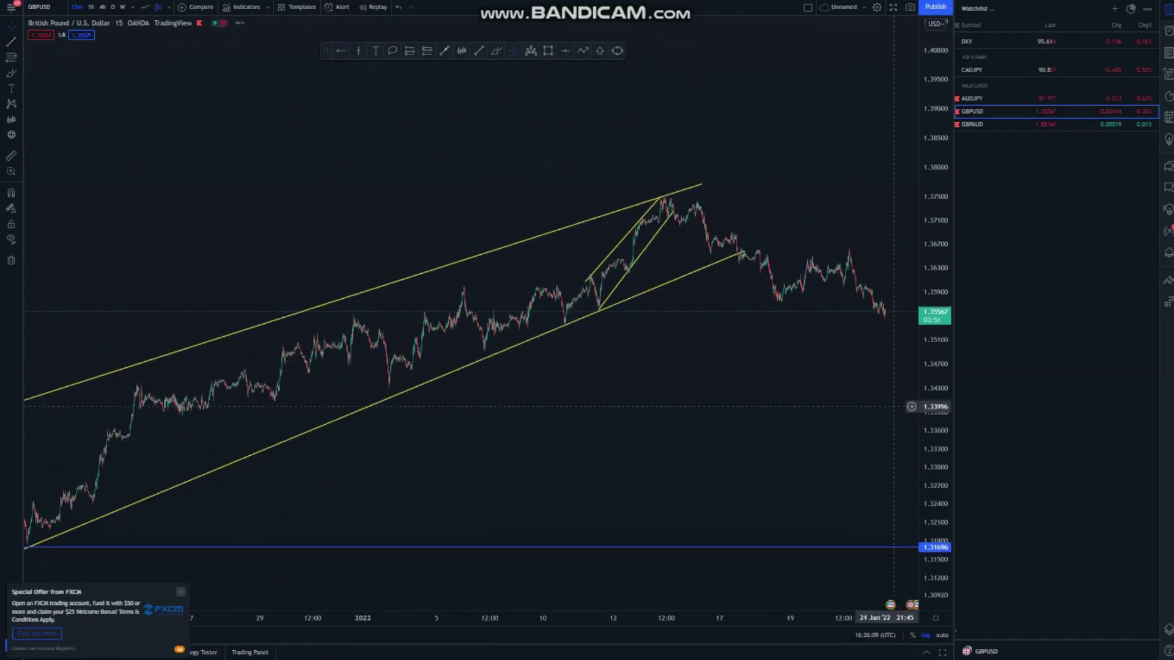
left_click_drag(767, 308, 839, 277)
scroll(134, 358, "down", 2)
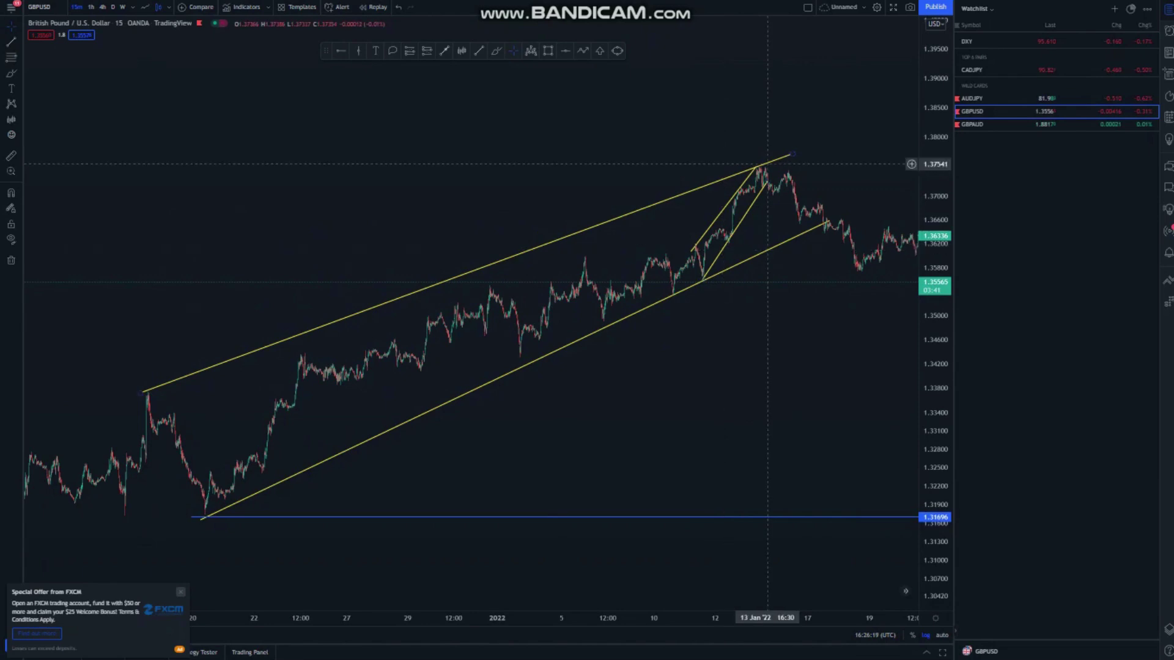
Place a short position on GBPUSD with its entry at about 1.37402, near the peak of the small yellow channel.
scroll(683, 284, "up", 5)
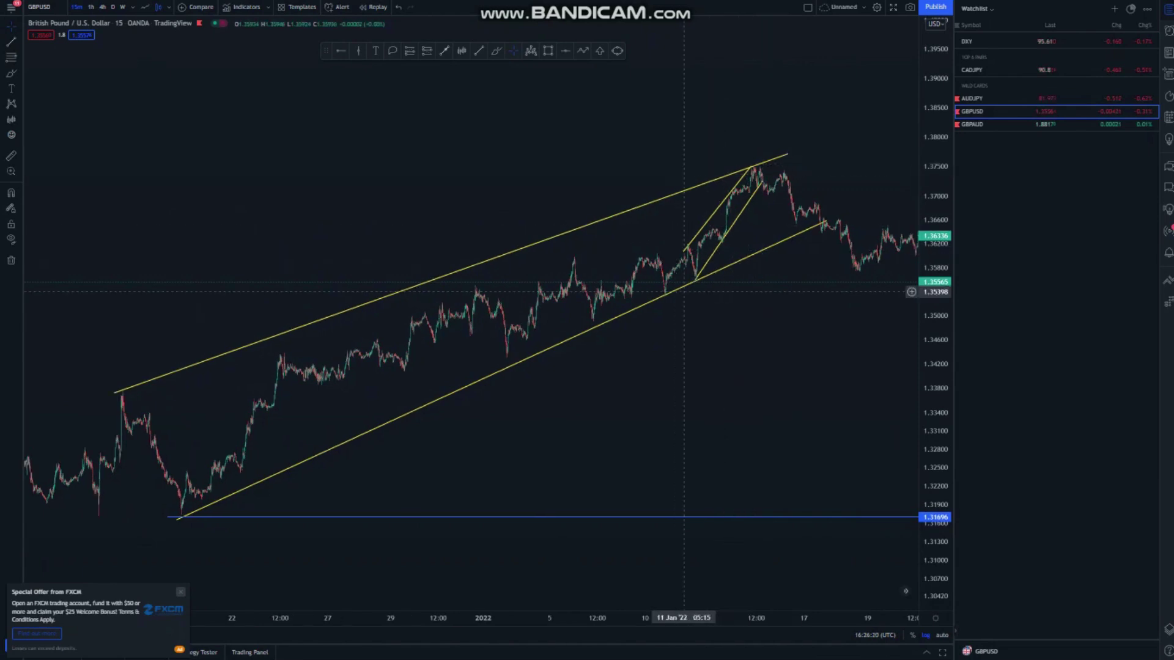
scroll(683, 285, "up", 5)
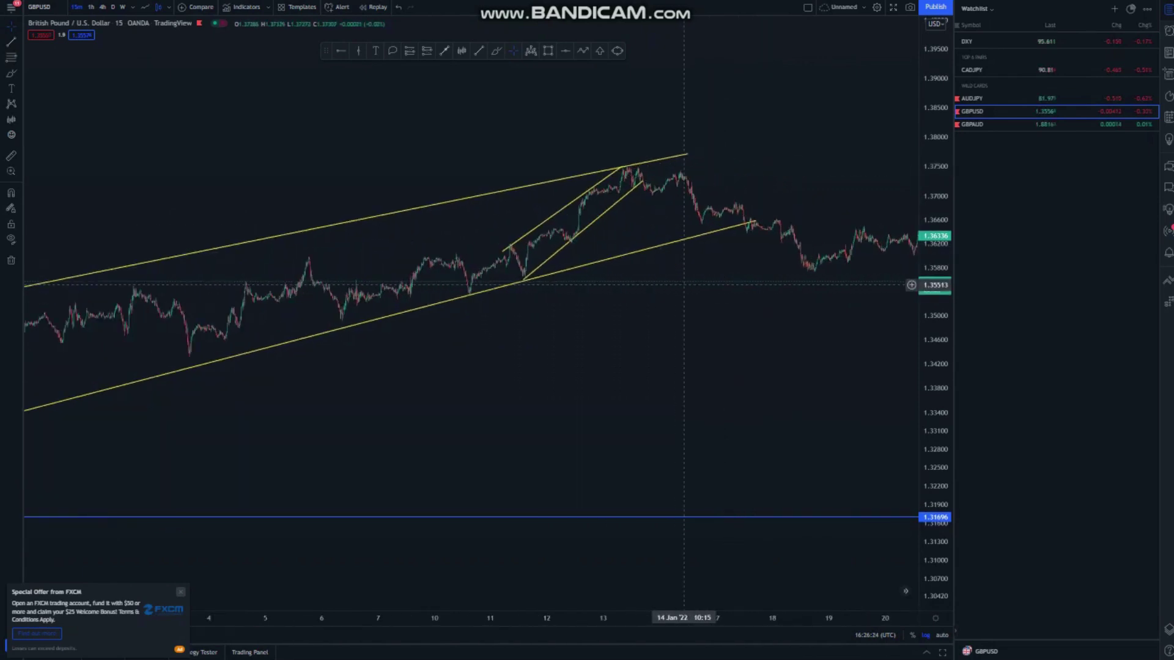
scroll(620, 181, "up", 5)
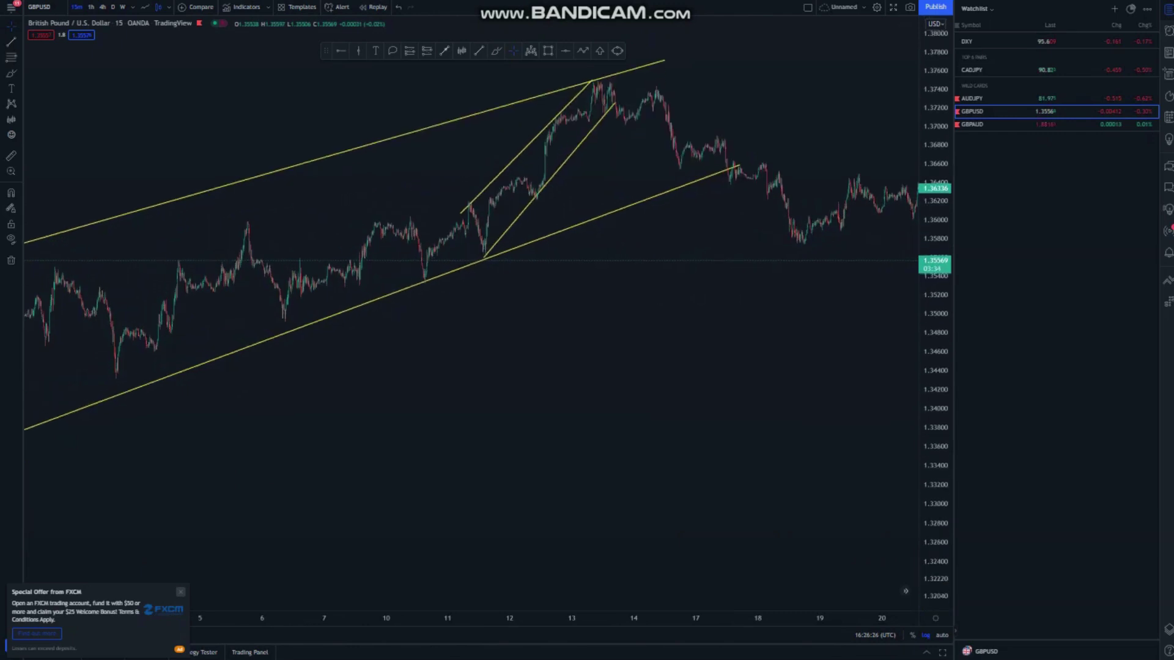
scroll(620, 182, "up", 4)
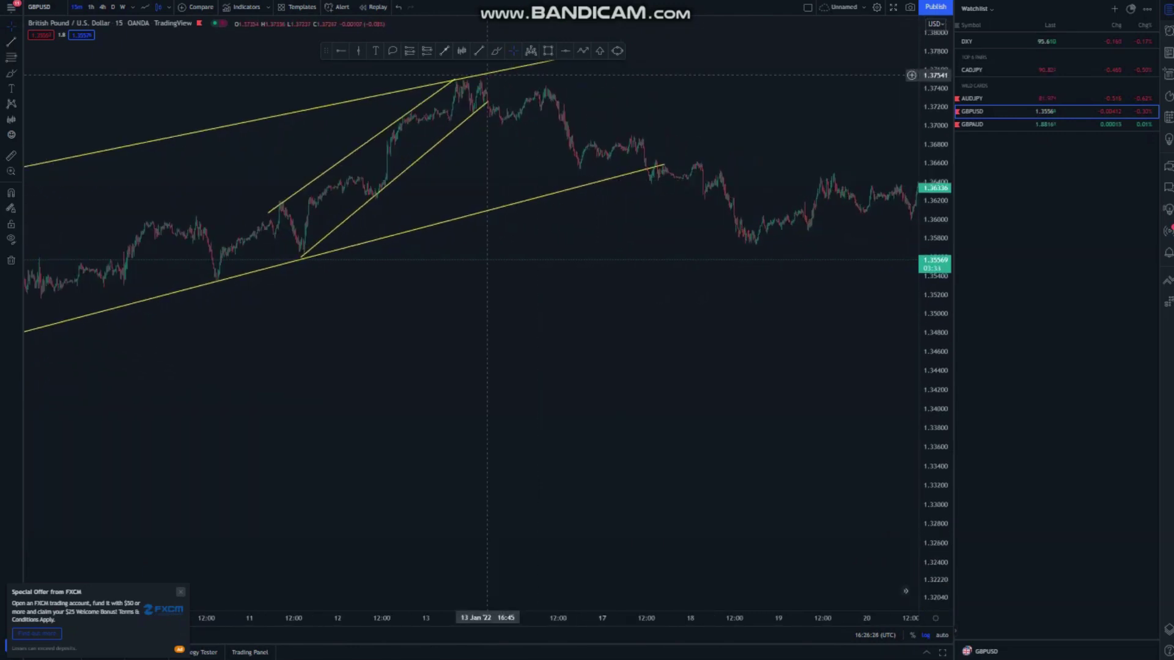
left_click_drag(748, 349, 783, 372)
left_click_drag(935, 405, 934, 309)
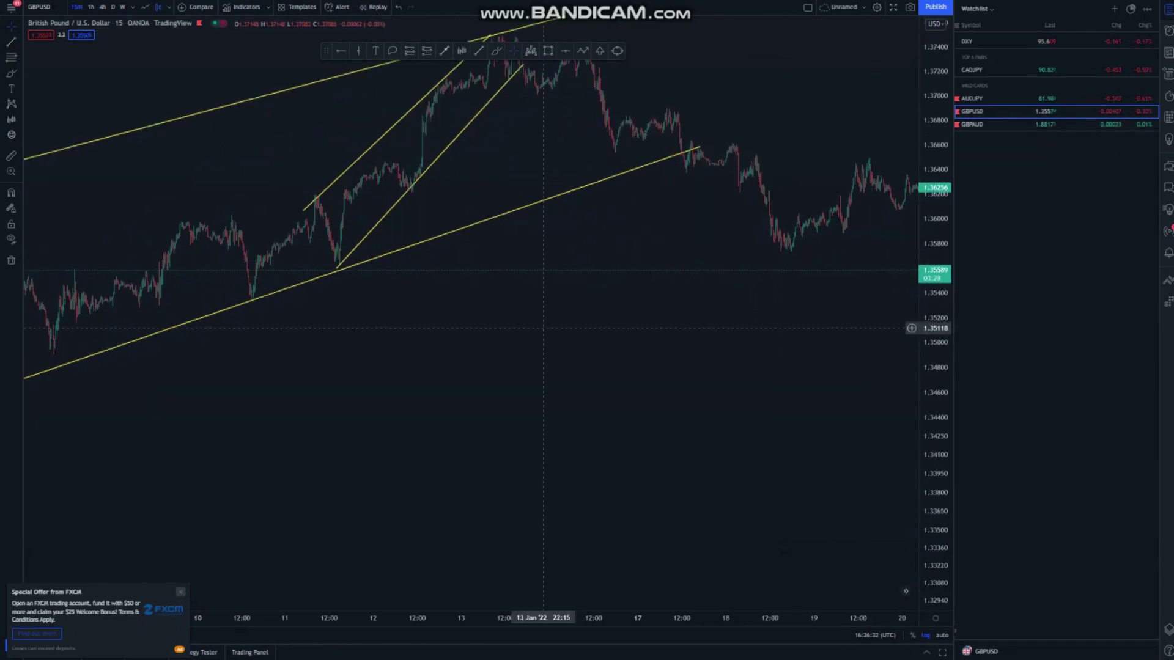
left_click_drag(577, 483, 600, 535)
scroll(468, 162, "up", 1)
scroll(468, 162, "up", 3)
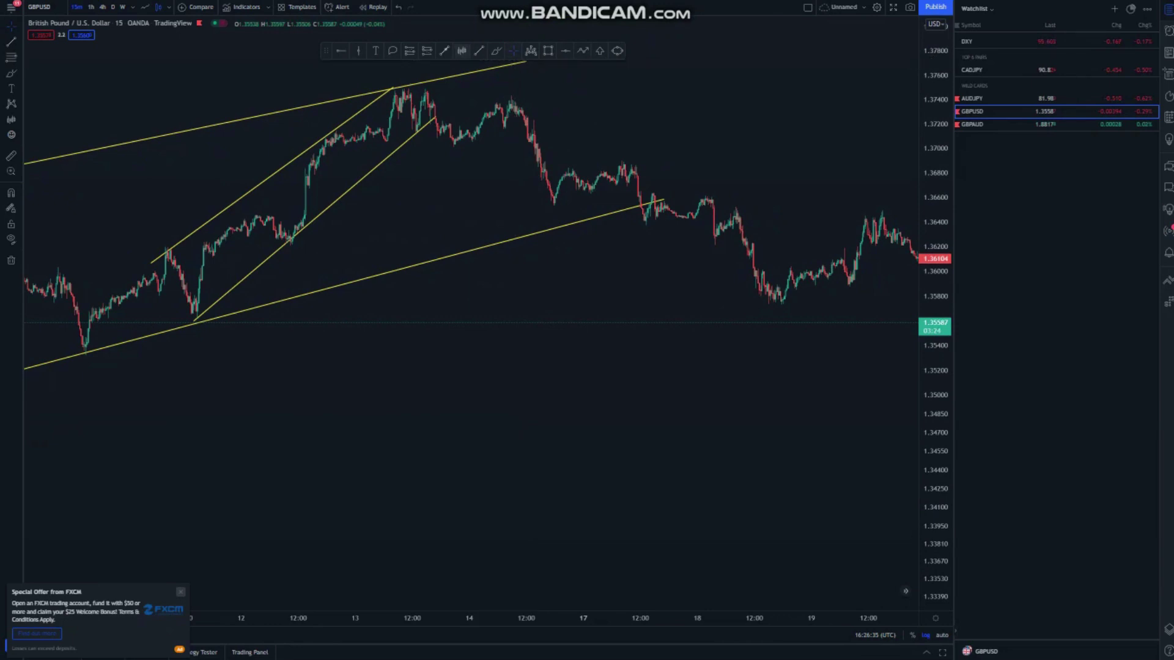
left_click(427, 51)
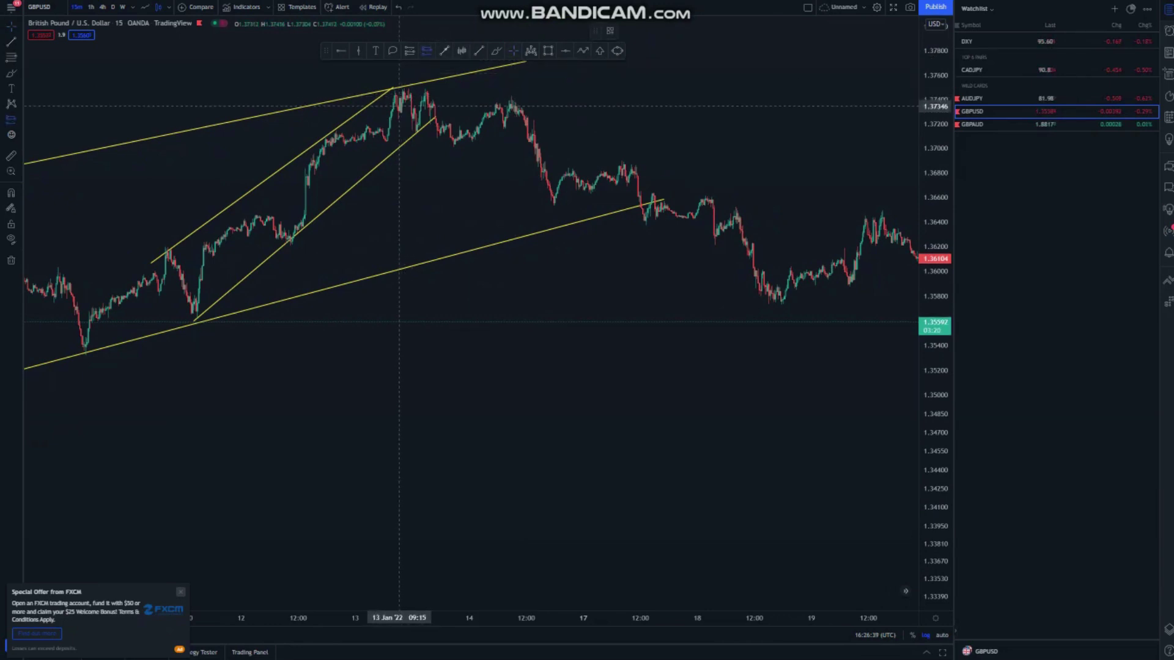
left_click(400, 99)
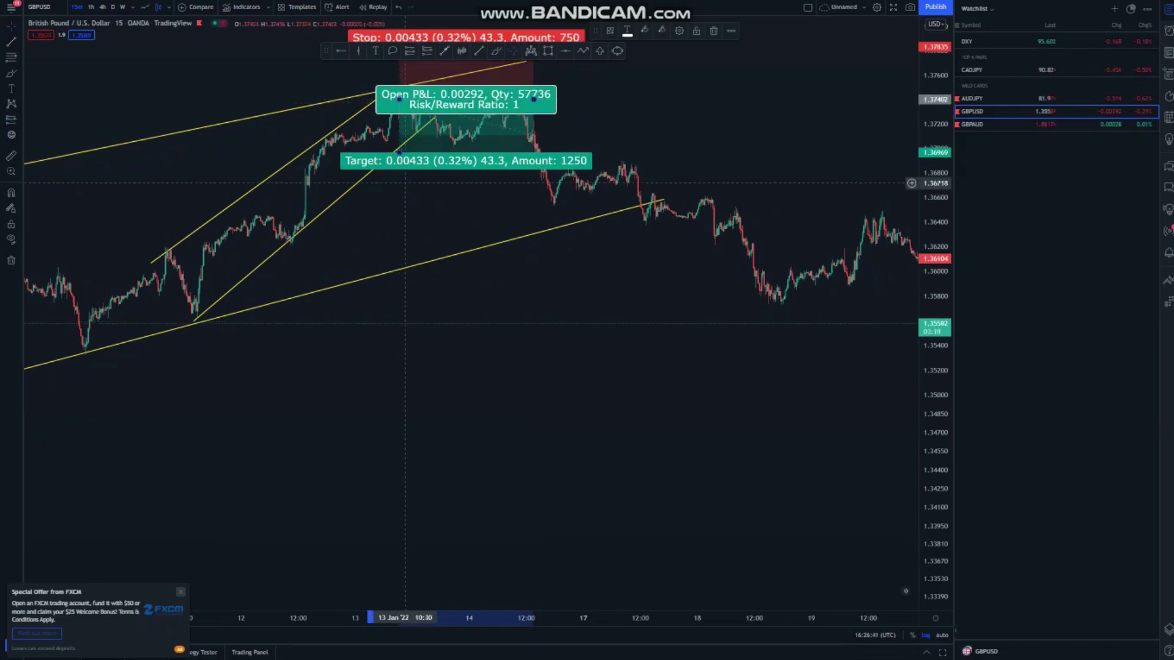
Set the short position's stop to about 1.37629, above the peak, and its target to about 1.35354.
left_click_drag(562, 453, 617, 515)
left_click_drag(454, 108, 453, 138)
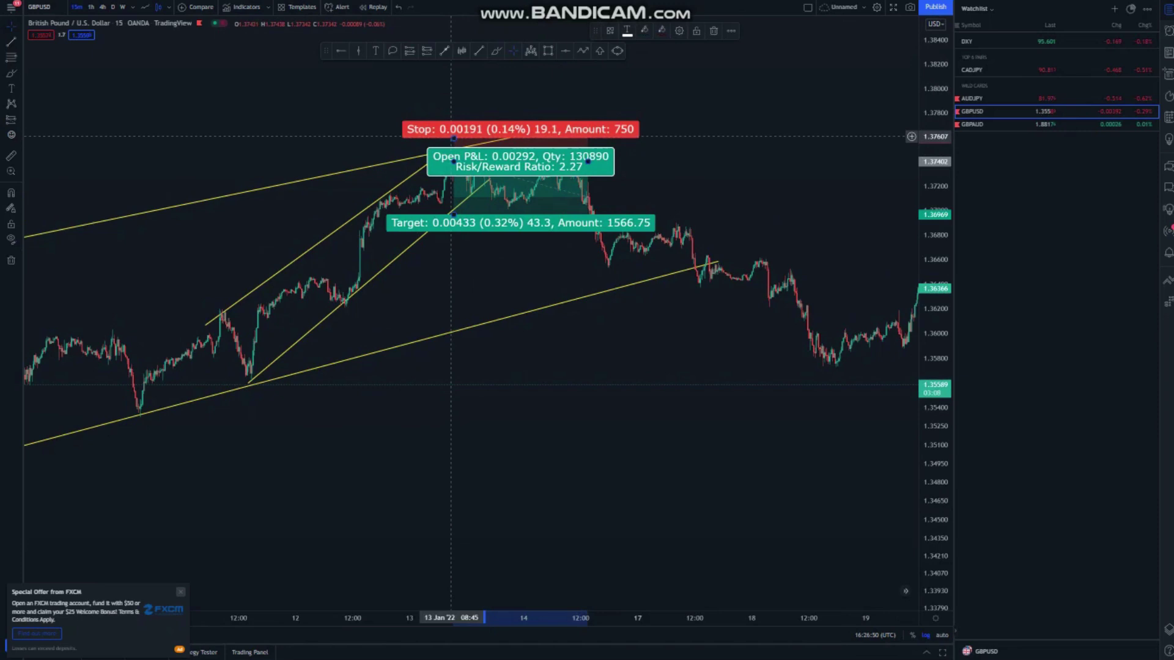
left_click_drag(453, 138, 453, 134)
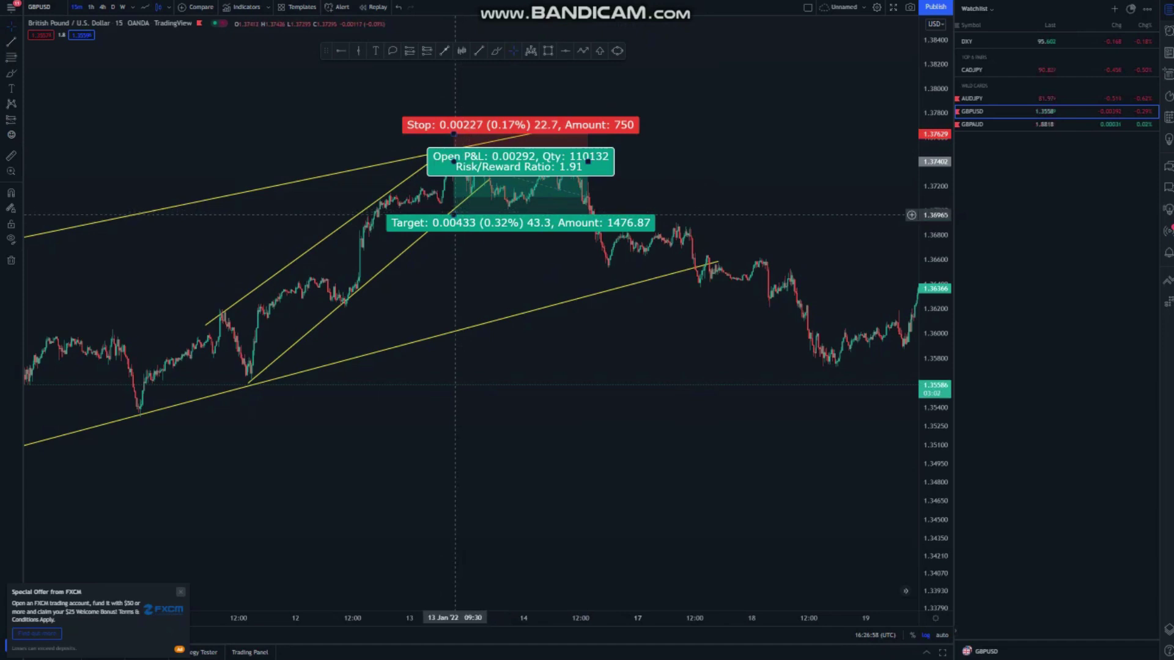
left_click_drag(453, 216, 453, 413)
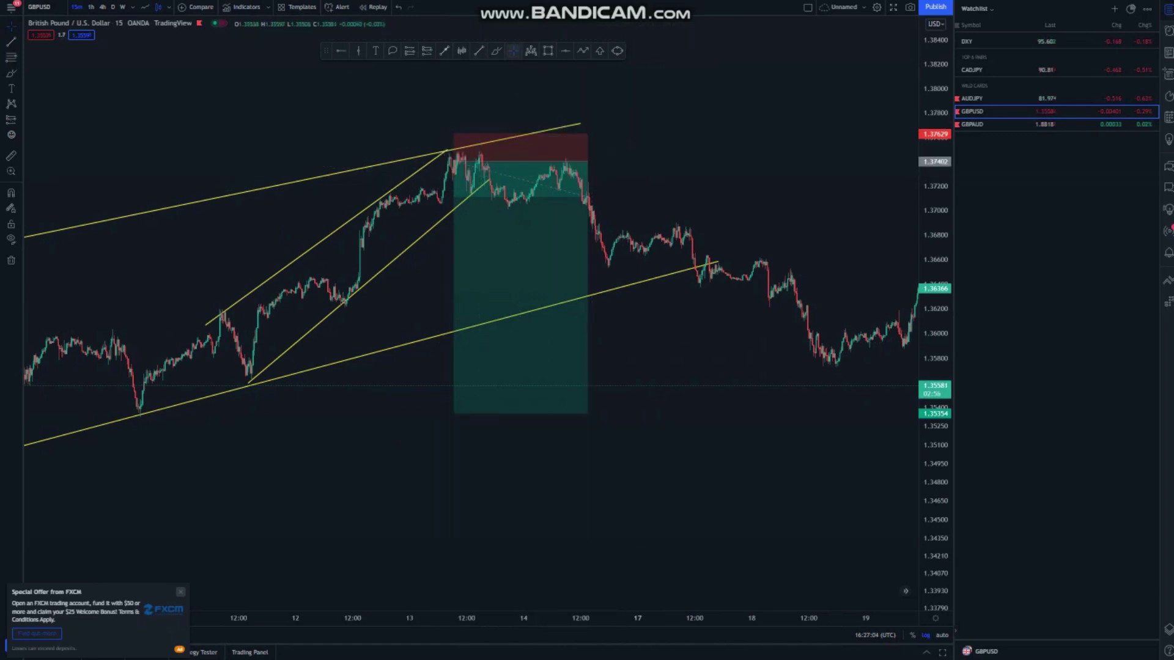
Brush two rising parallel lines above and below the first consolidation after the GBPUSD peak, around 14 January.
left_click(496, 51)
left_click(499, 185)
left_click(577, 155)
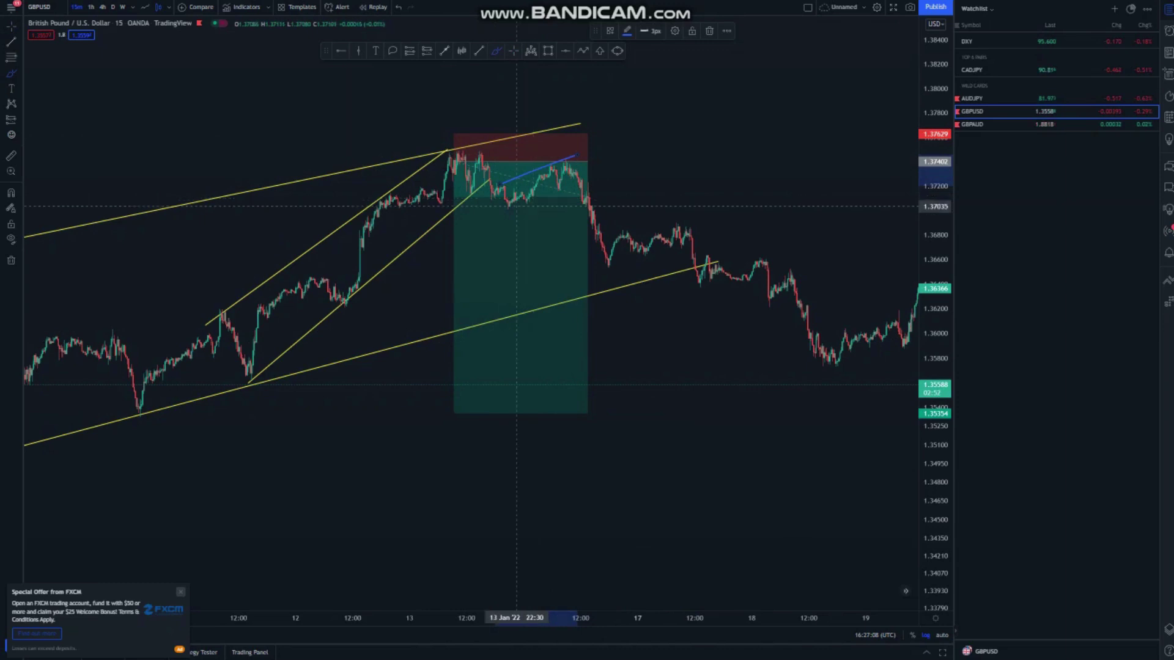
left_click(517, 206)
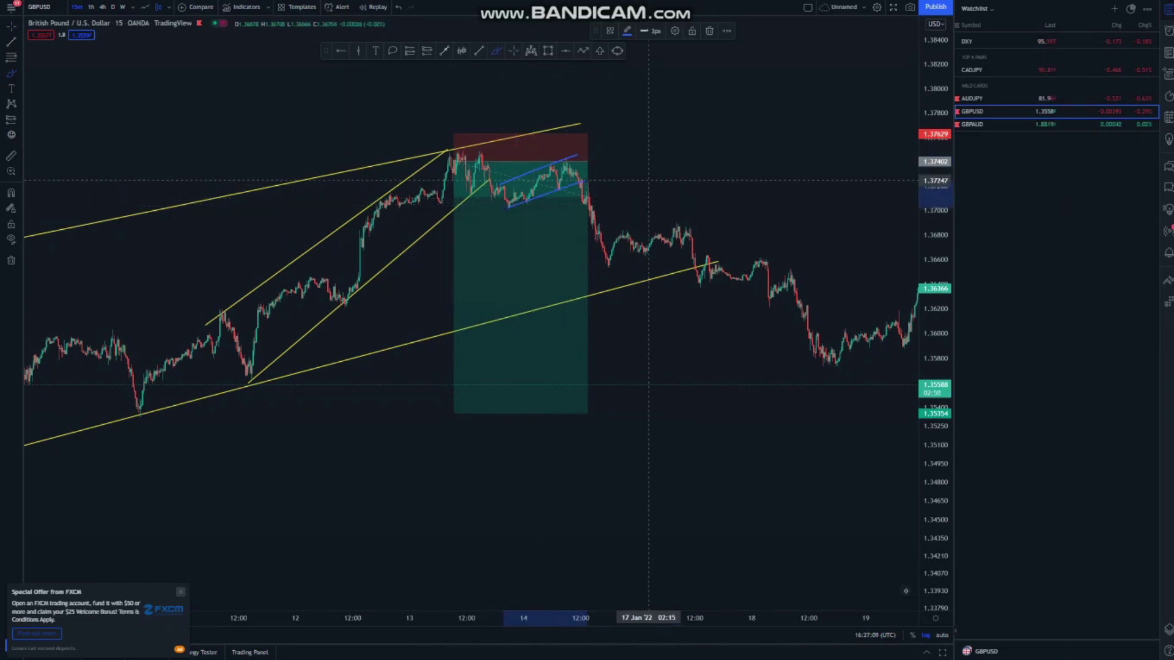
Brush a line below and a line above the second, lower consolidation around 17 January.
left_click(619, 258)
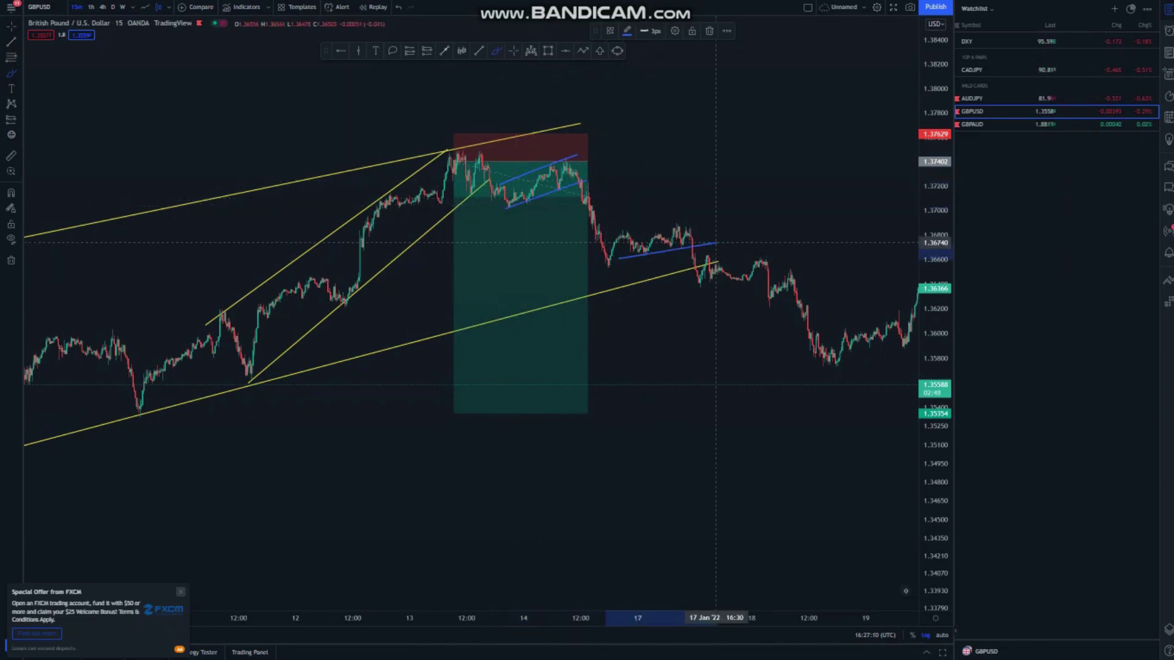
left_click(716, 243)
left_click(686, 232)
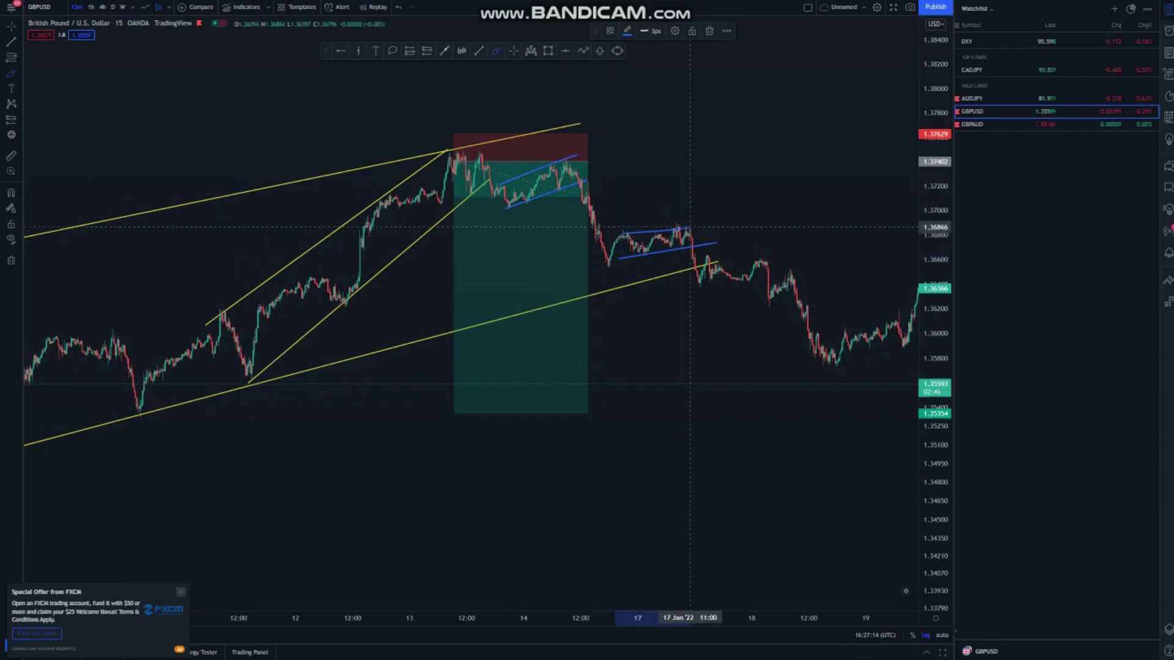
Widen the view of the marked GBPUSD pattern and return to the CADJPY chart.
scroll(418, 231, "down", 5)
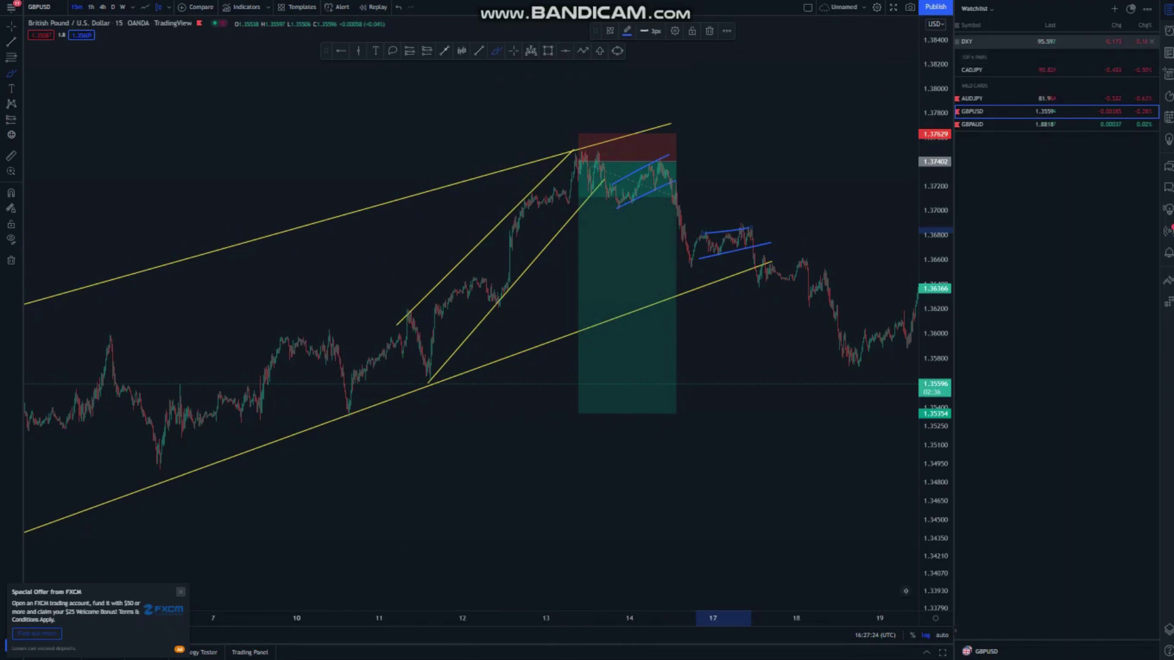
left_click(1002, 70)
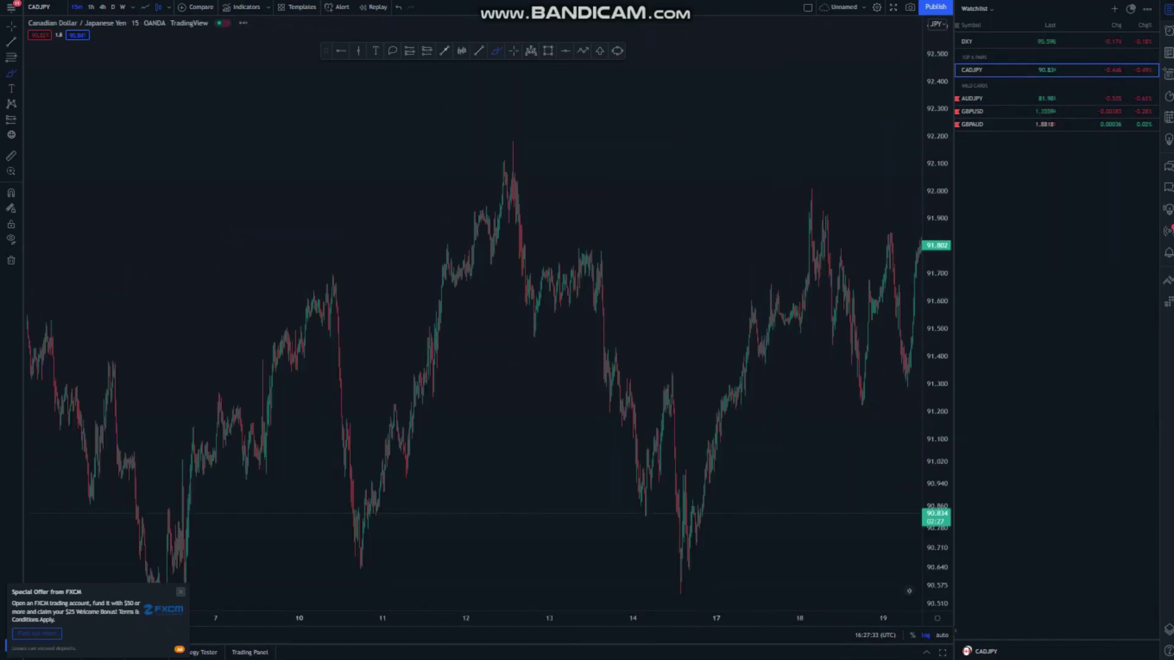
left_click(683, 514)
mouse_move(659, 494)
left_mouse_down()
mouse_move(411, 220)
mouse_move(373, 122)
left_mouse_up()
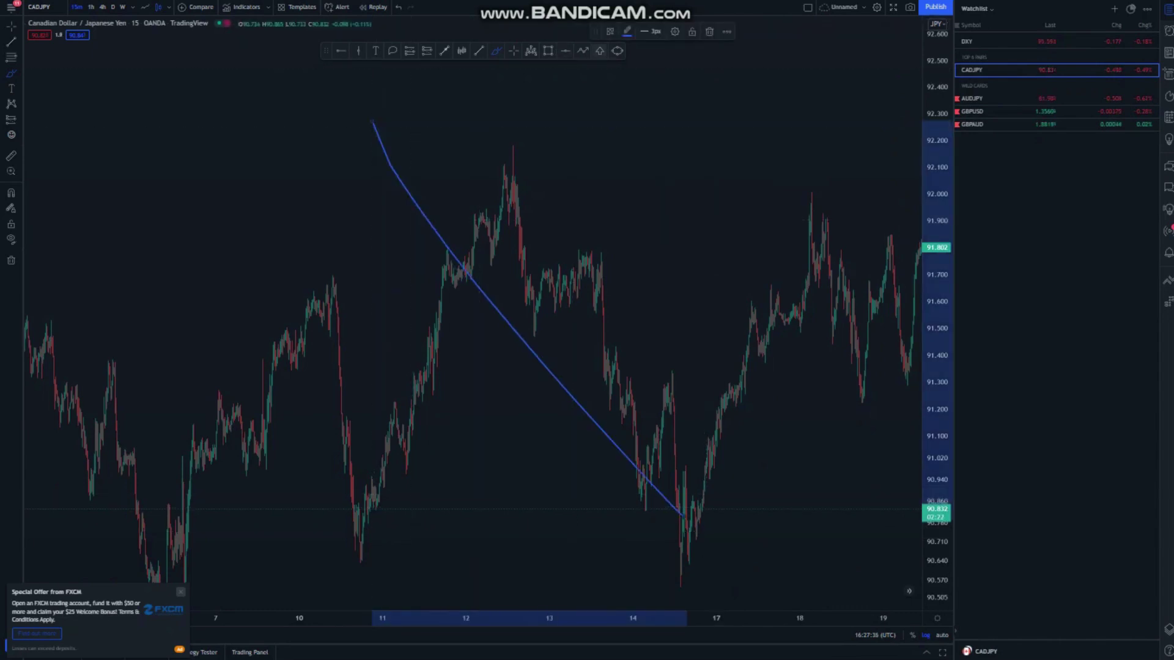
key("Delete")
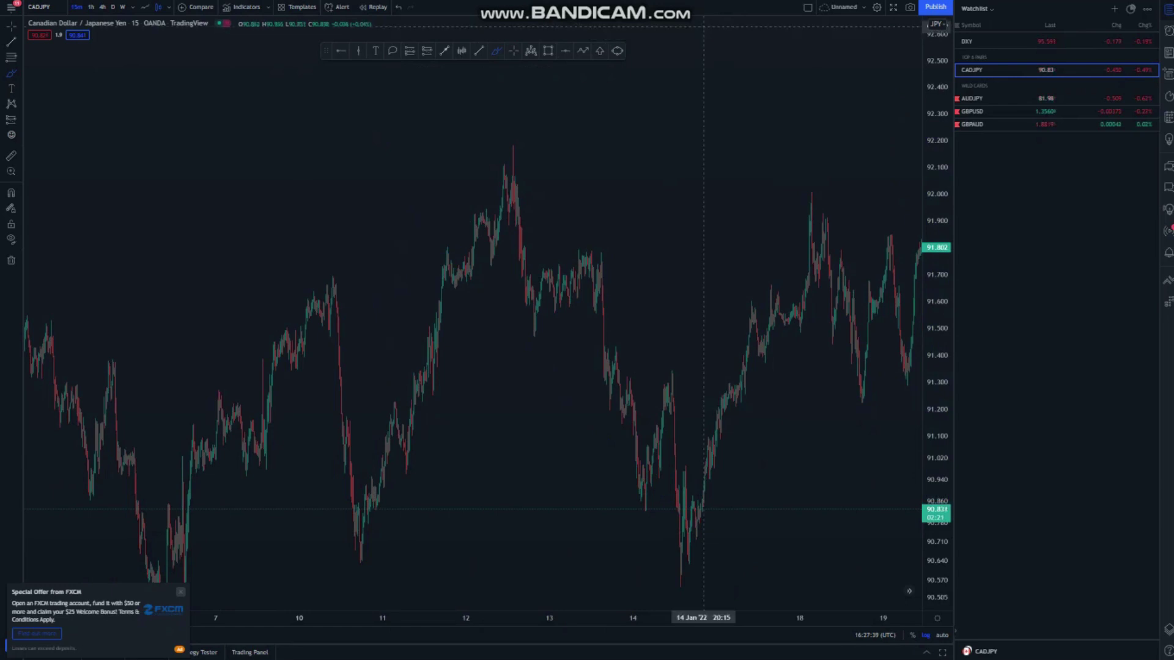
Switch the CADJPY chart to the 1-hour timeframe and bring the three rising channel sketches into view.
left_click_drag(937, 454, 936, 553)
left_click_drag(727, 553, 727, 553)
left_click(513, 50)
left_click_drag(307, 118, 260, 52)
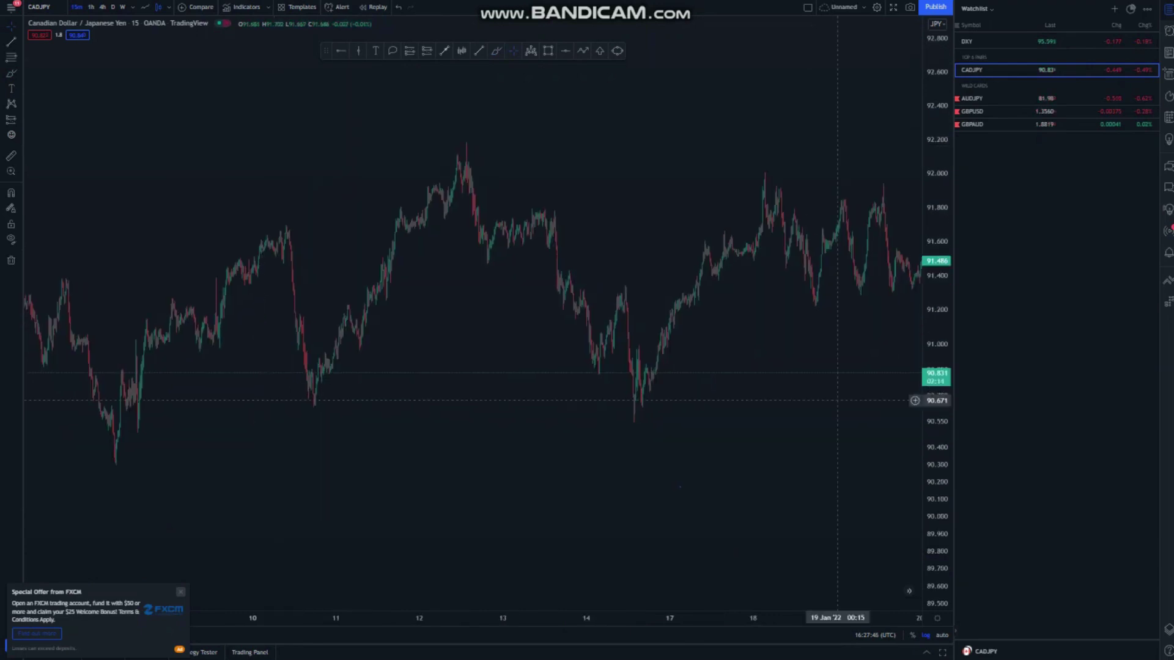
left_click_drag(252, 156, 163, 70)
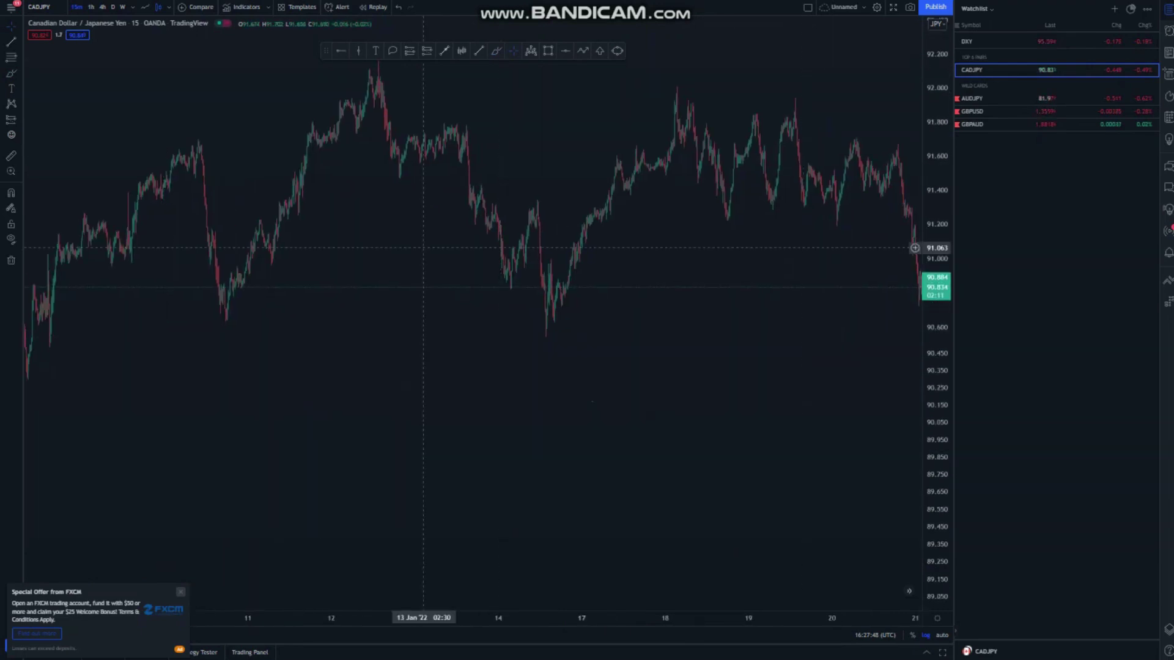
left_click_drag(660, 372, 668, 372)
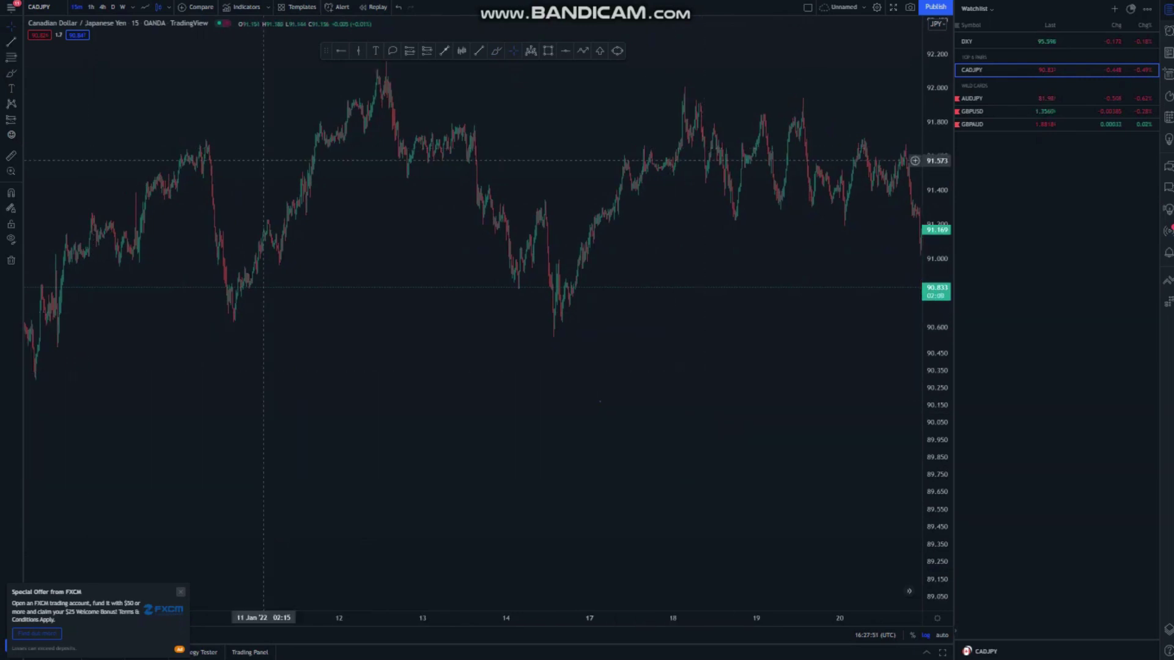
scroll(269, 257, "right", 2)
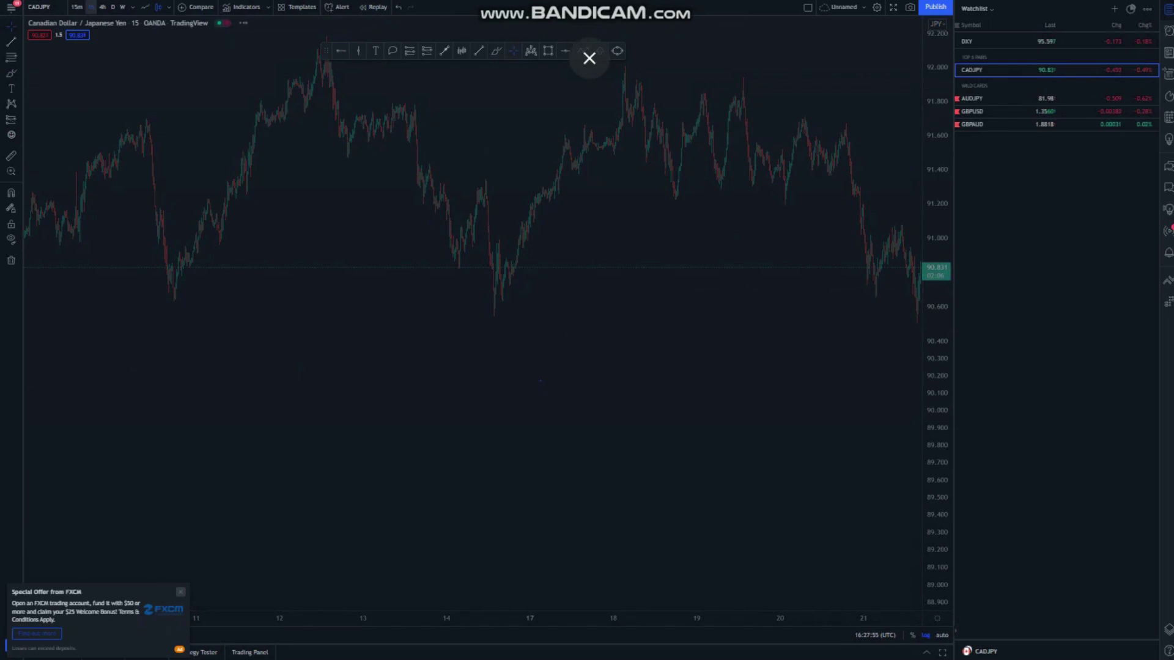
left_click(91, 7)
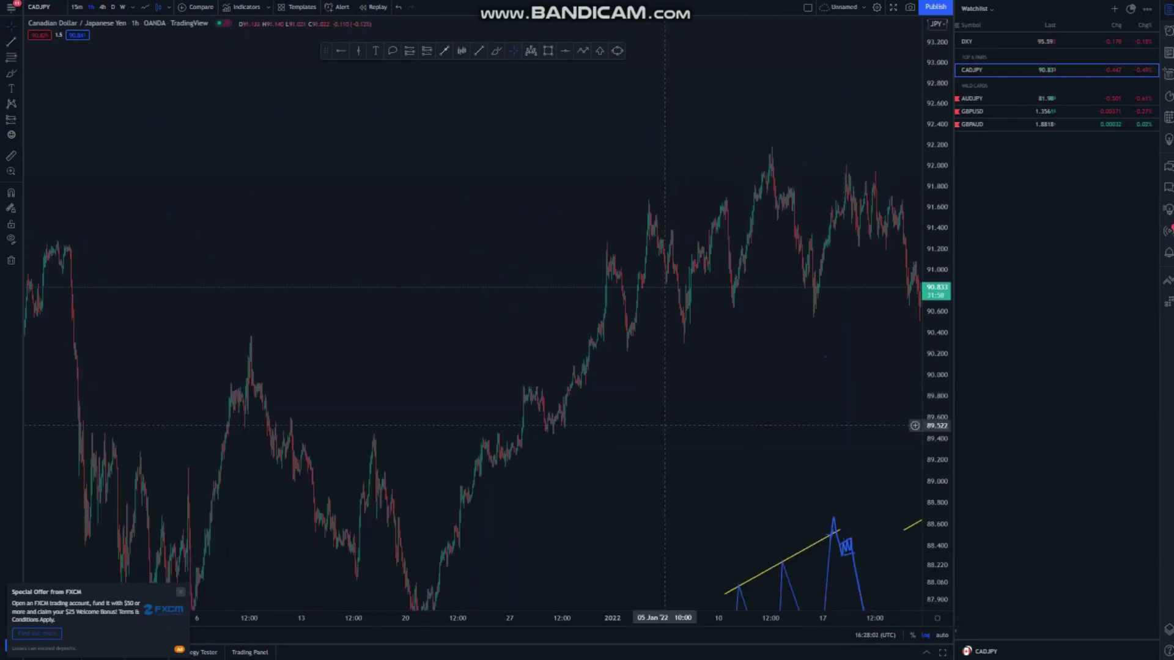
left_click_drag(467, 285, 140, 92)
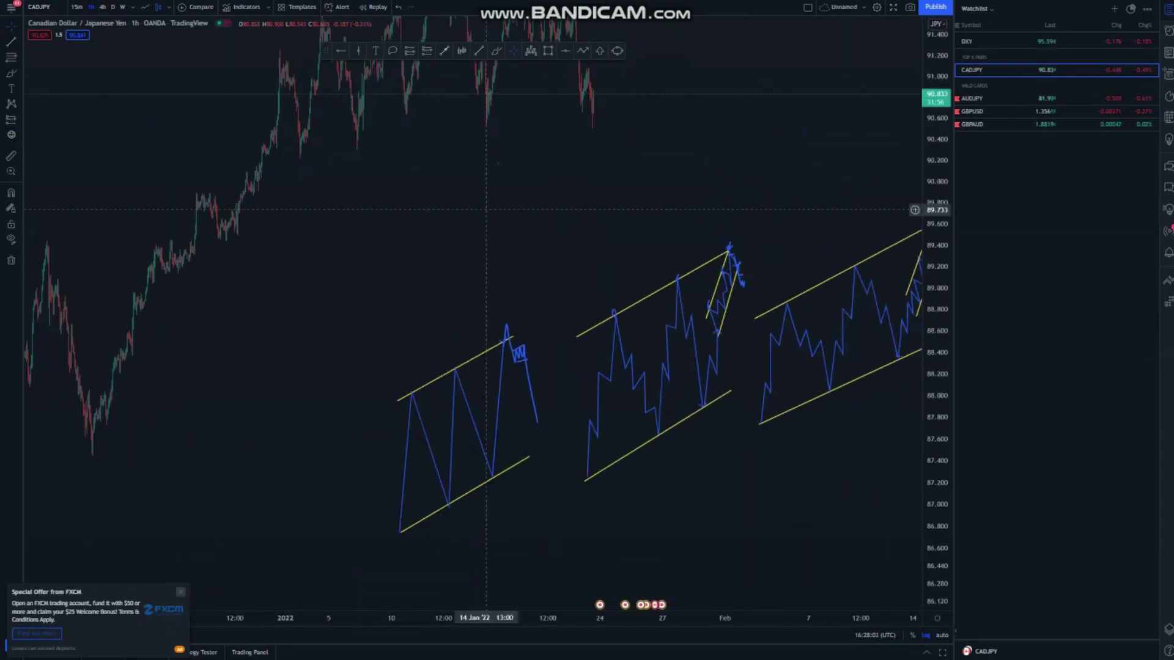
scroll(616, 391, "right", 6)
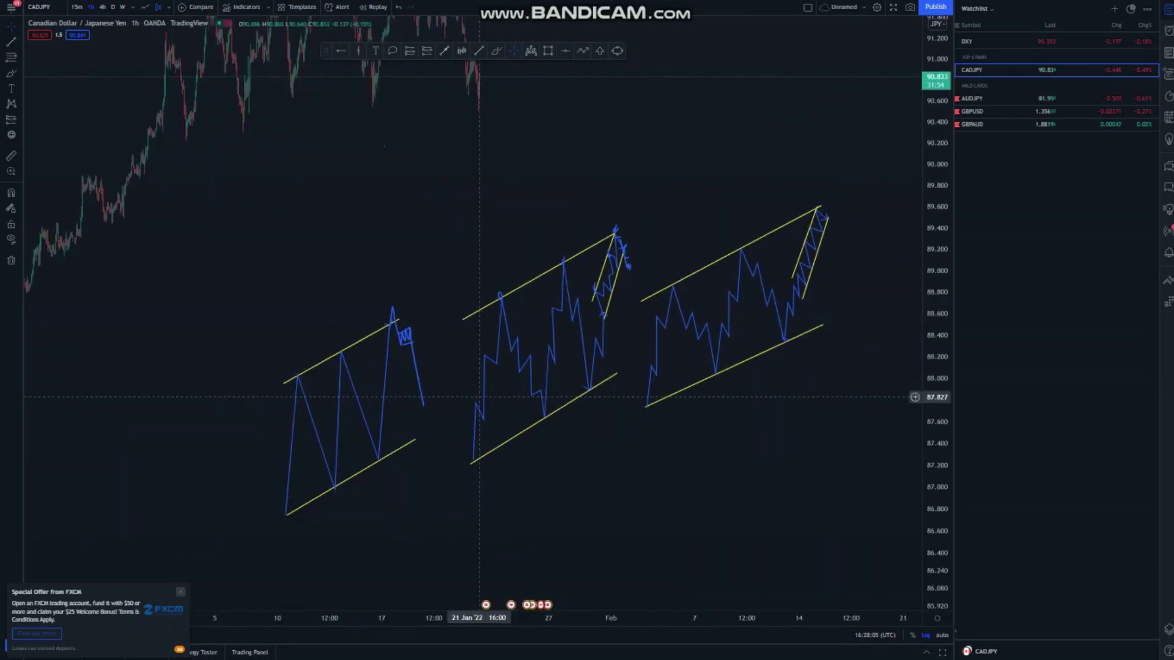
left_click_drag(426, 388, 433, 385)
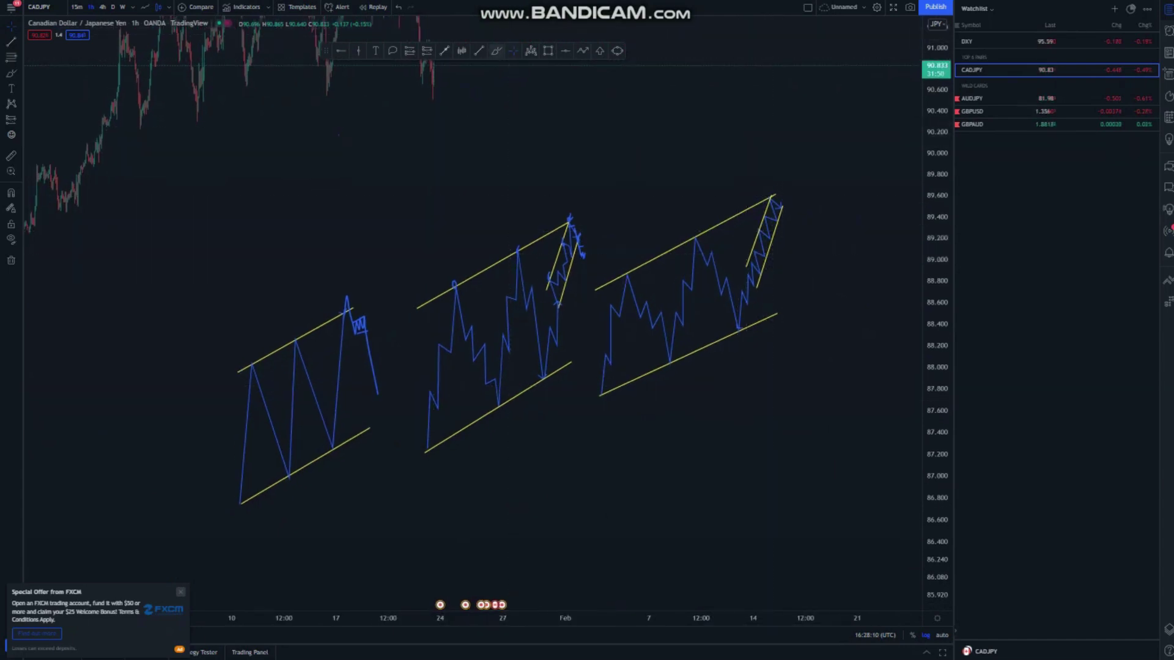
Brush a breakout above the third channel sketch followed by a drop, a small consolidation and another drop, and mark the consolidation with boundary lines.
left_click(496, 51)
mouse_move(781, 207)
left_mouse_down()
mouse_move(773, 181)
mouse_move(795, 186)
mouse_move(785, 175)
mouse_move(801, 172)
mouse_move(796, 143)
mouse_move(832, 220)
mouse_move(845, 192)
mouse_move(869, 292)
left_mouse_up()
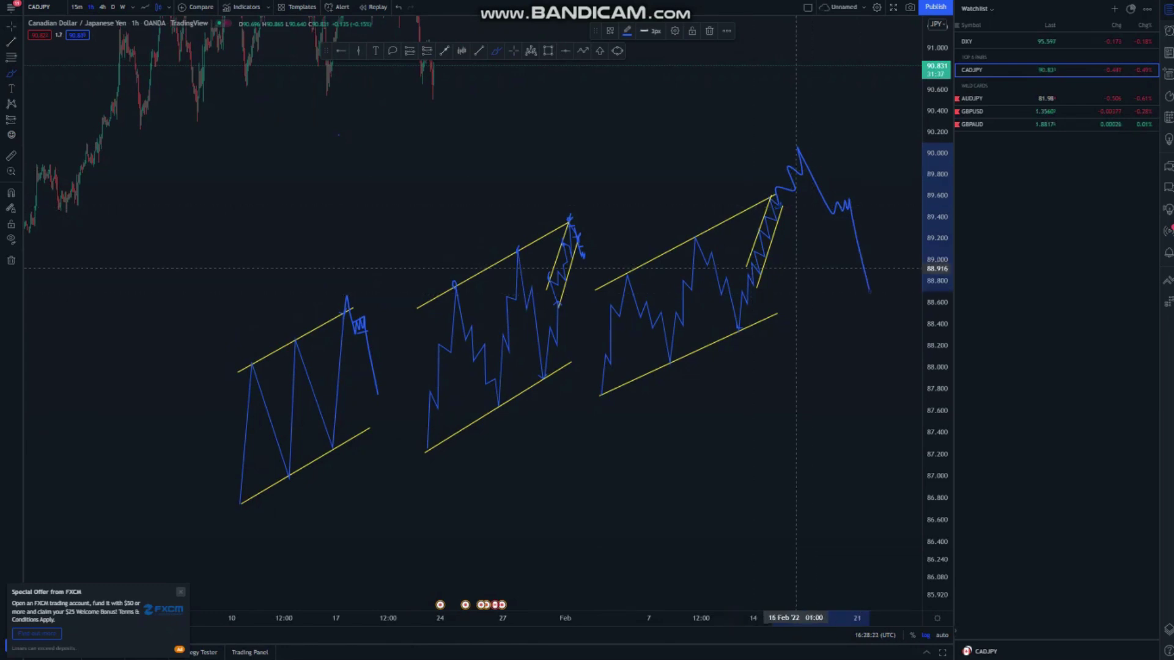
mouse_move(838, 218)
left_mouse_down()
mouse_move(857, 211)
mouse_move(857, 195)
left_mouse_up()
scroll(840, 211, "down", 1)
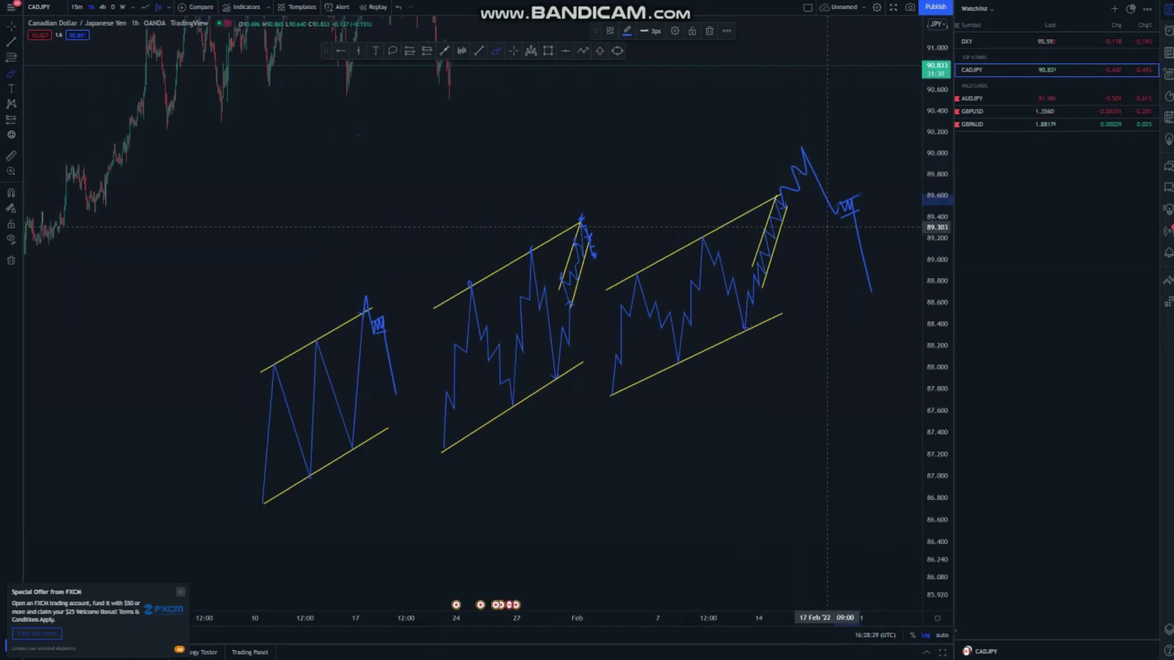
Open the GBPAUD chart and examine the marked rising channel from November to December 2021.
left_click(1039, 124)
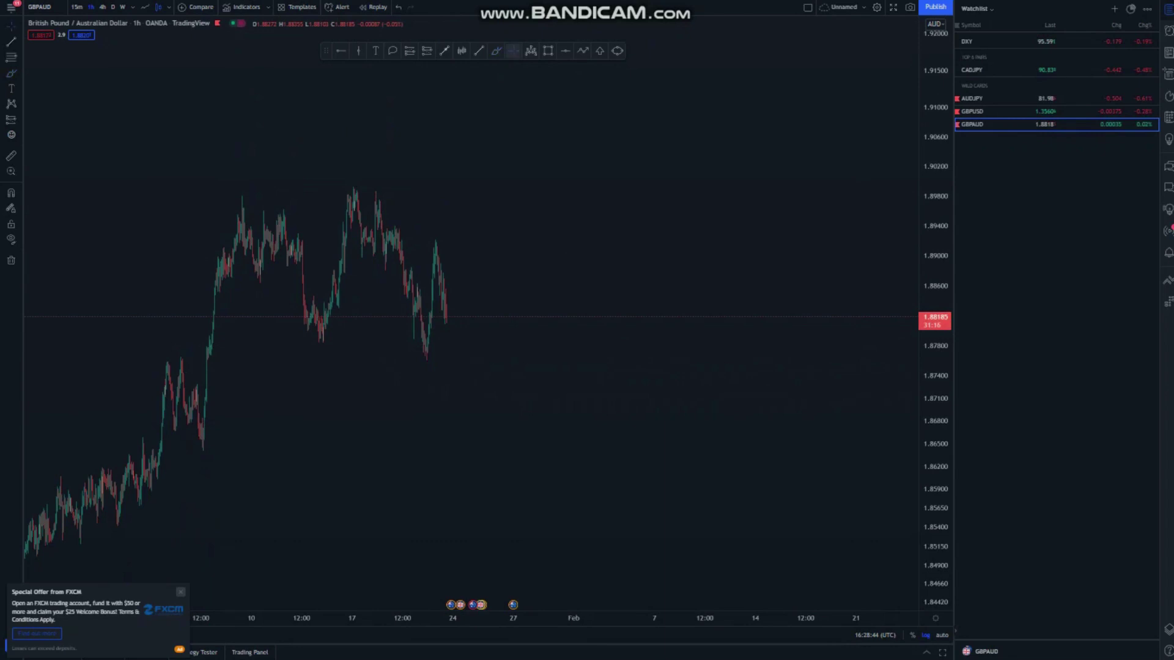
left_click_drag(775, 153, 947, 64)
mouse_move(655, 239)
left_mouse_down()
mouse_move(881, 143)
mouse_move(927, 139)
left_mouse_up()
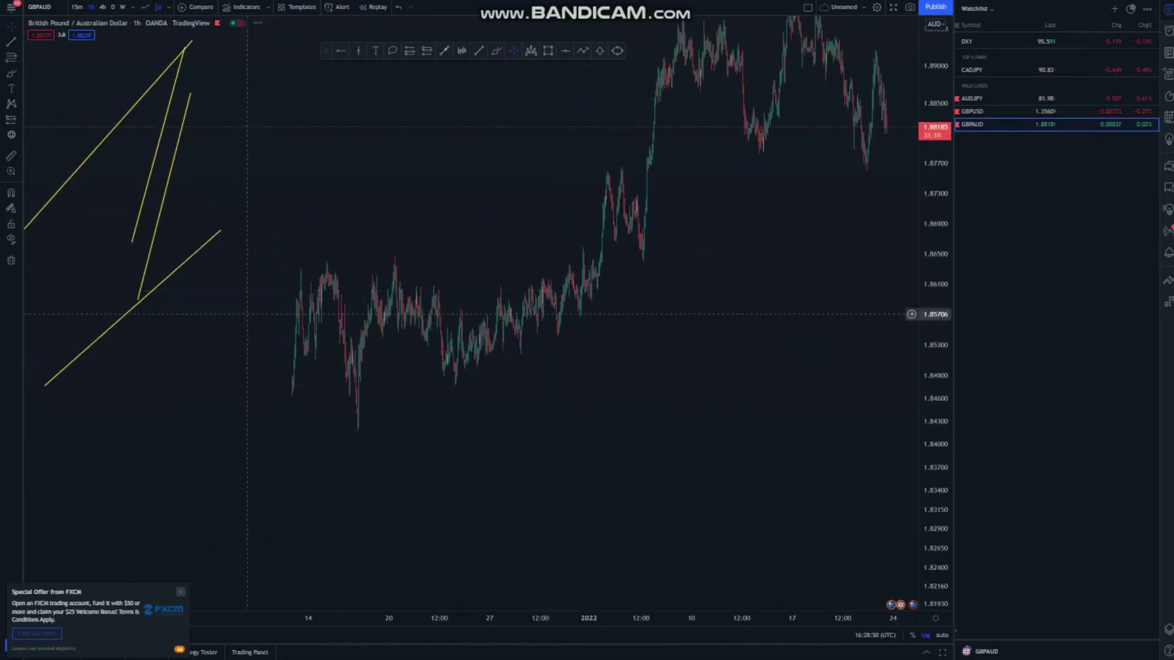
mouse_move(500, 312)
left_mouse_down()
mouse_move(563, 322)
mouse_move(834, 427)
left_mouse_up()
scroll(559, 379, "up", 3)
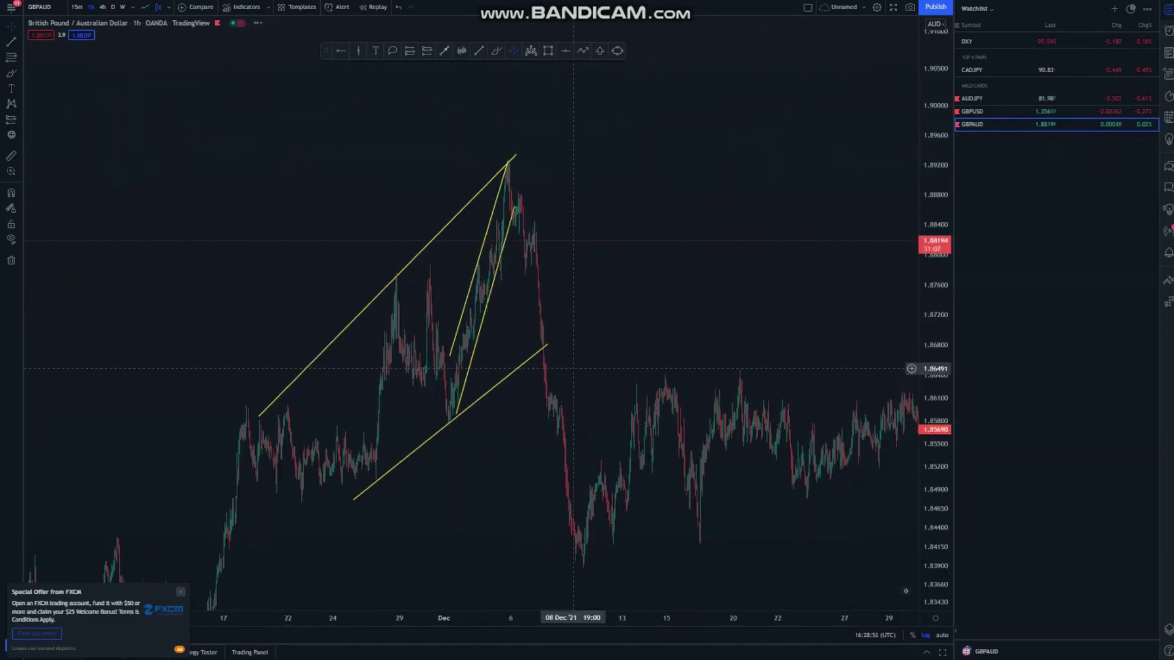
left_click_drag(879, 293, 926, 367)
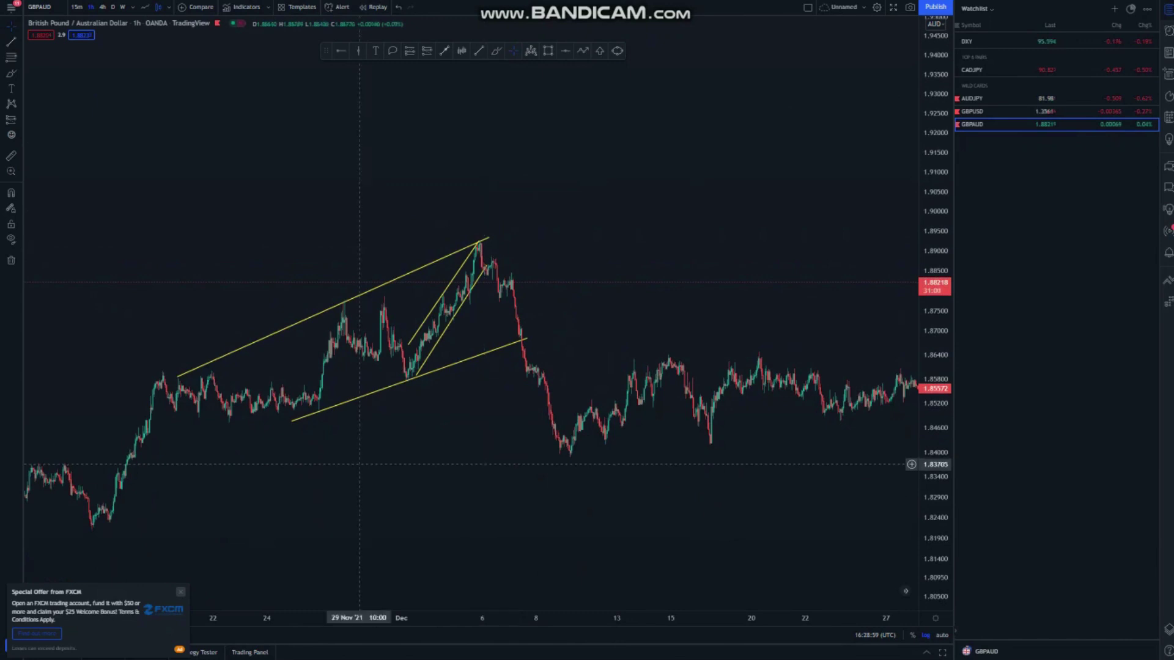
left_click_drag(767, 330, 827, 305)
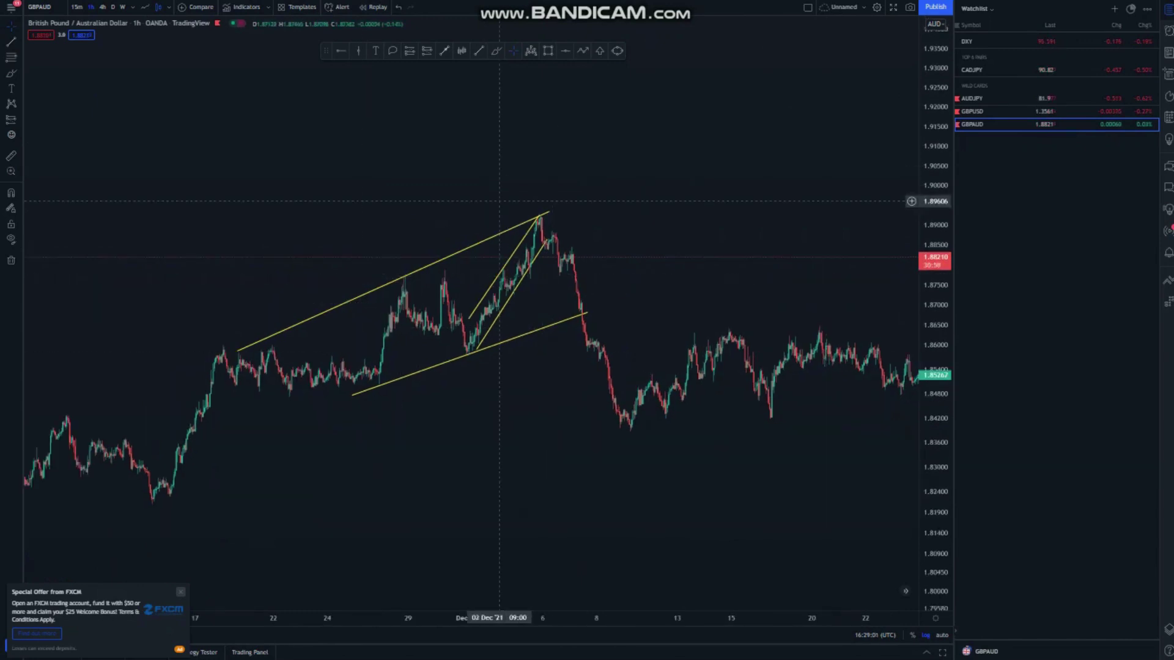
left_click_drag(546, 241, 549, 243)
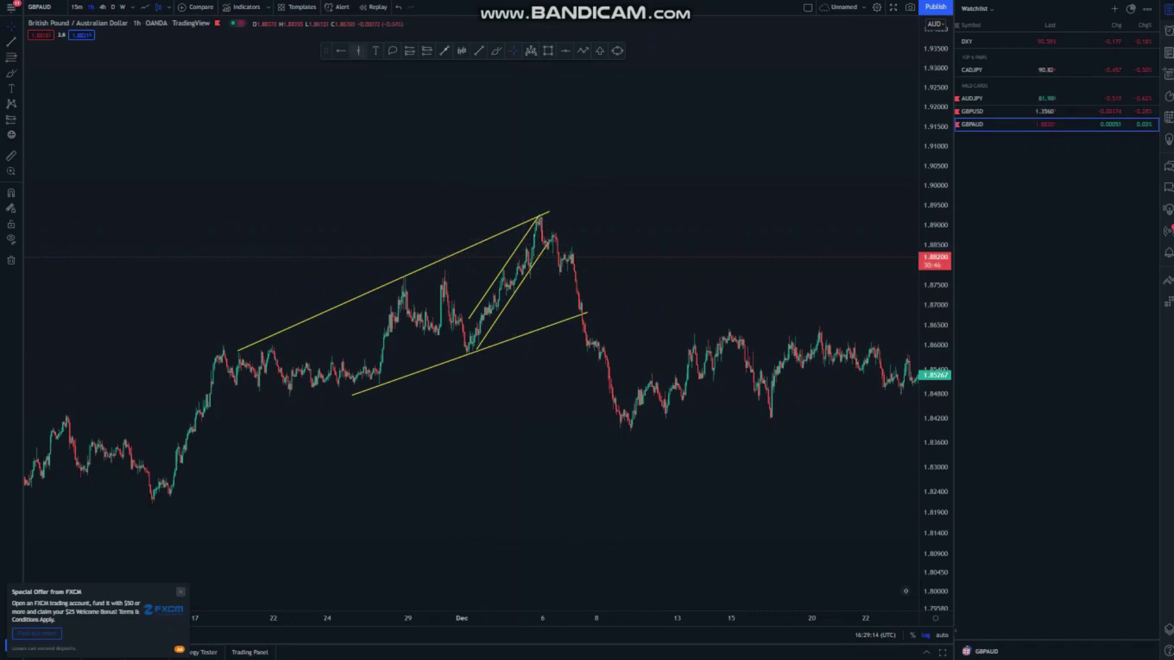
Mark the 26 November peak with a horizontal ray at 1.87783 and remove it.
left_click(341, 51)
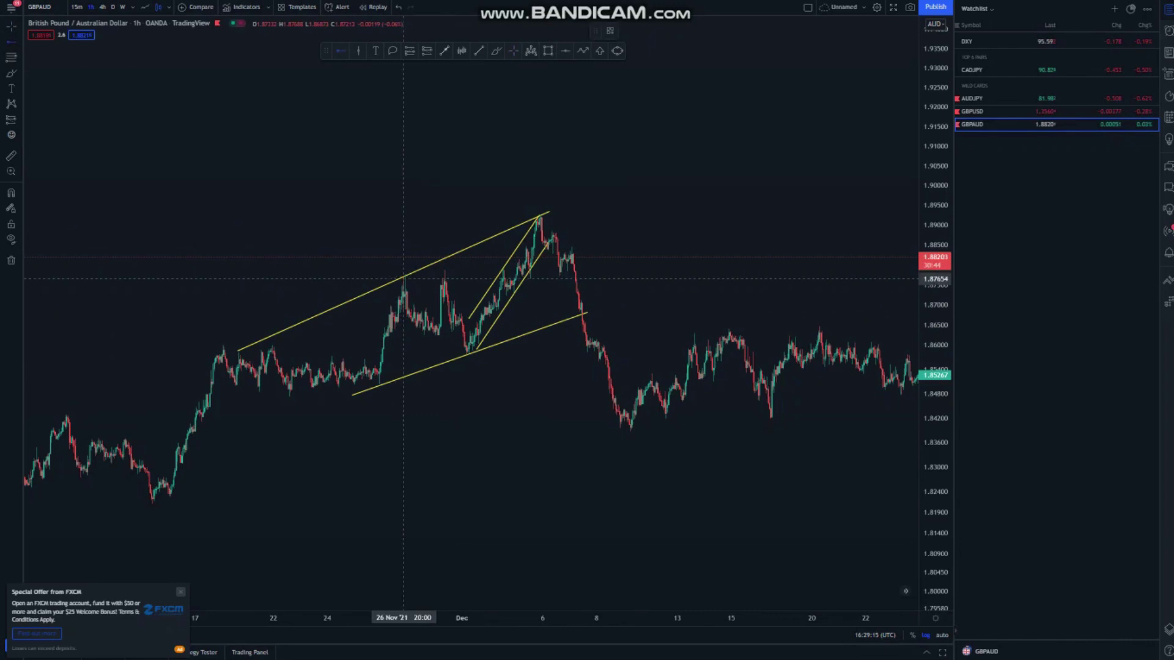
left_click(403, 273)
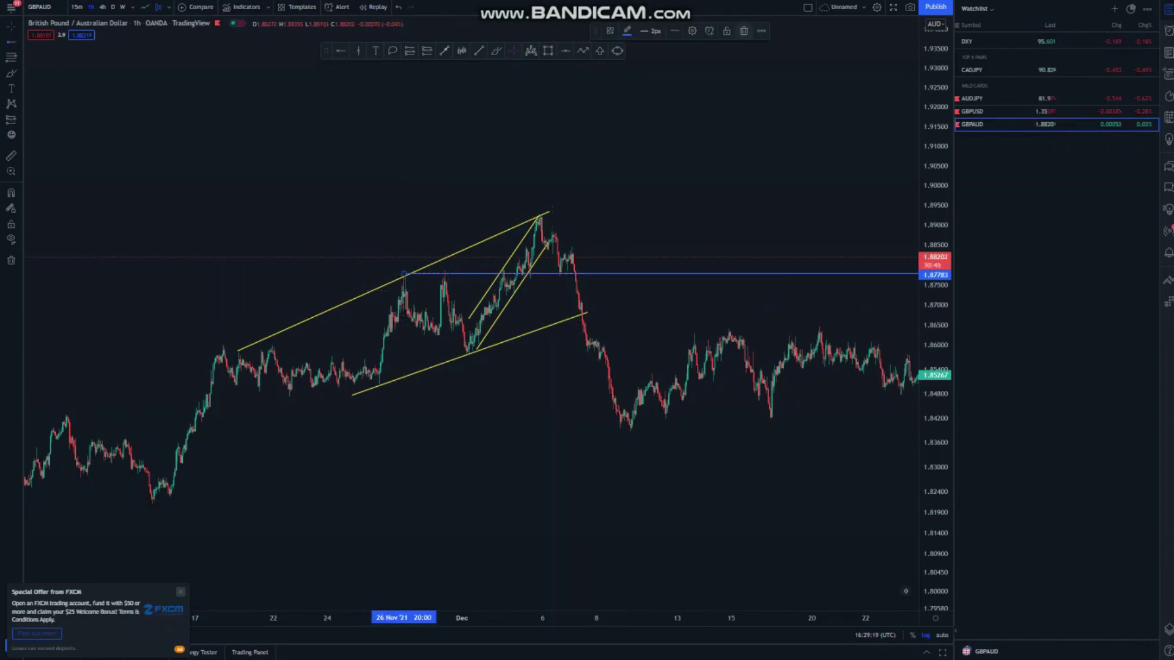
left_click(744, 30)
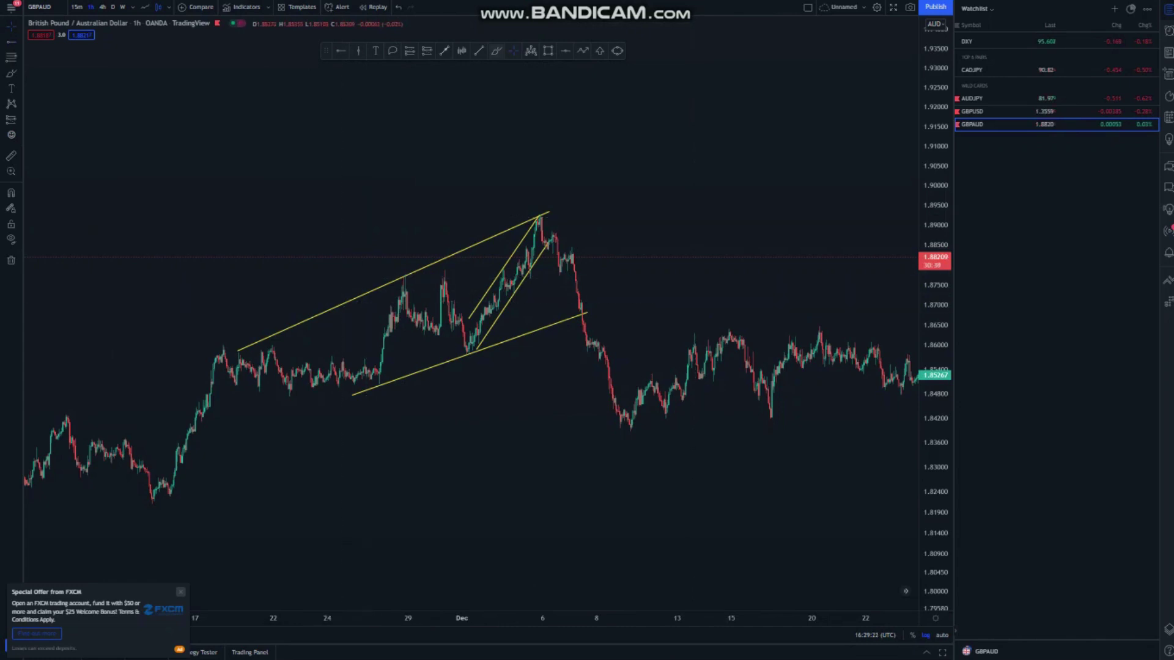
Copy the 1 to 6 December rise as a bars pattern and place it above the channel, from about 1.89044 to 1.91087.
left_click(462, 50)
left_click(470, 301)
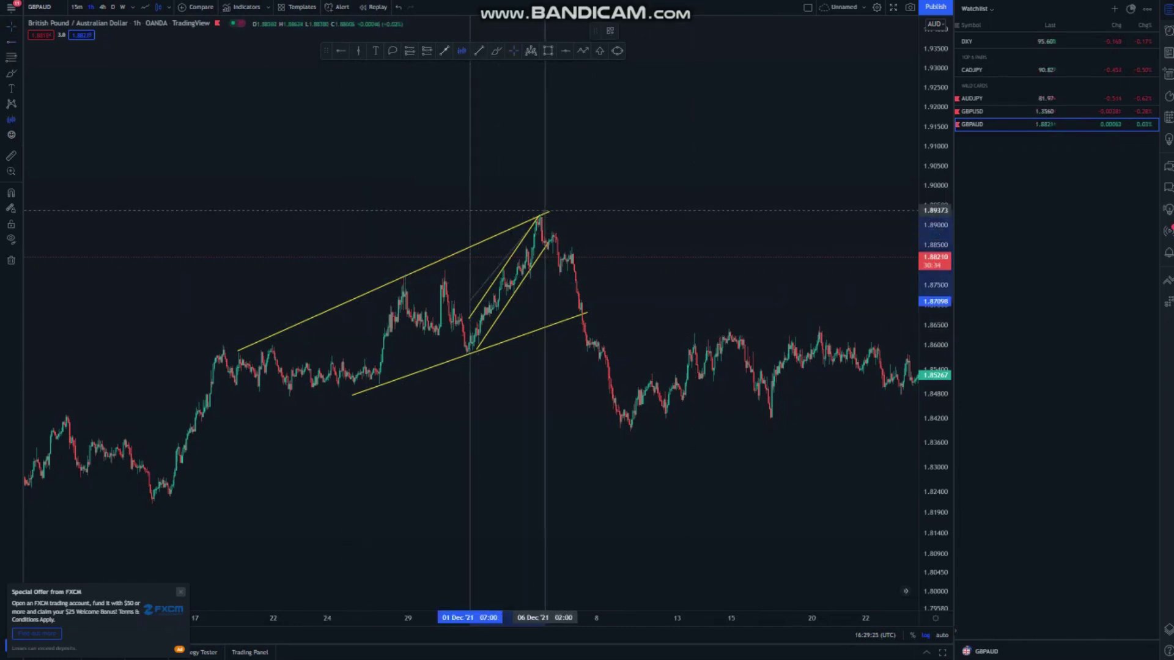
left_click(545, 210)
left_click_drag(534, 203, 582, 124)
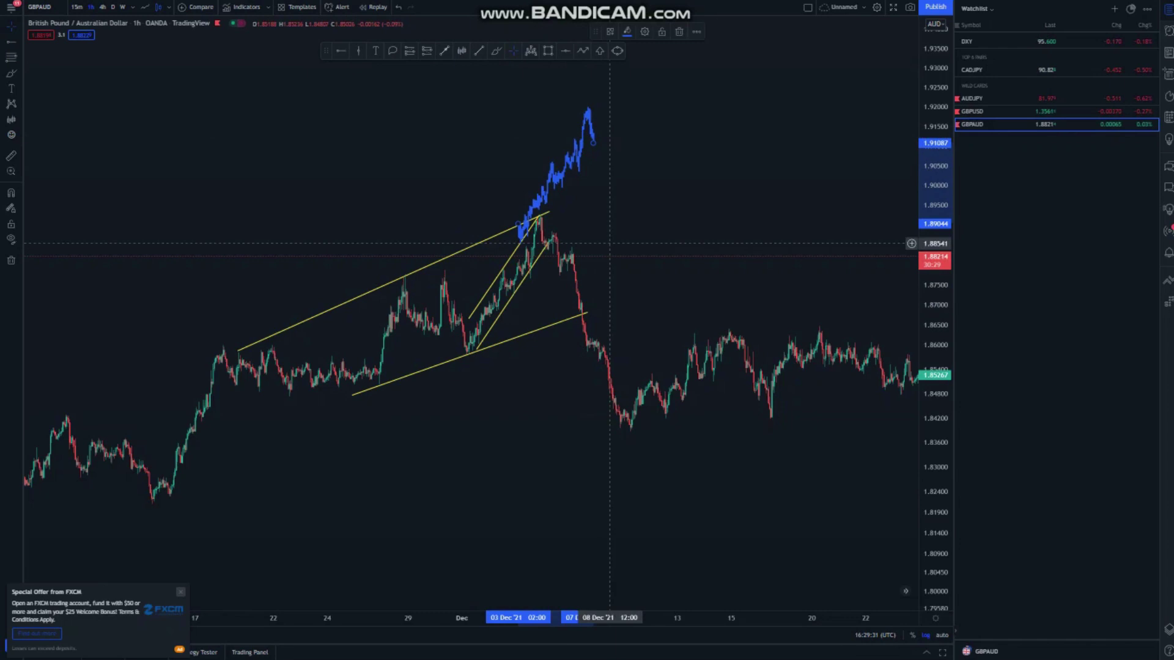
Brush a drop with a brief consolidation from the copied bars' end near 1.913 down to about 1.88.
left_click(496, 51)
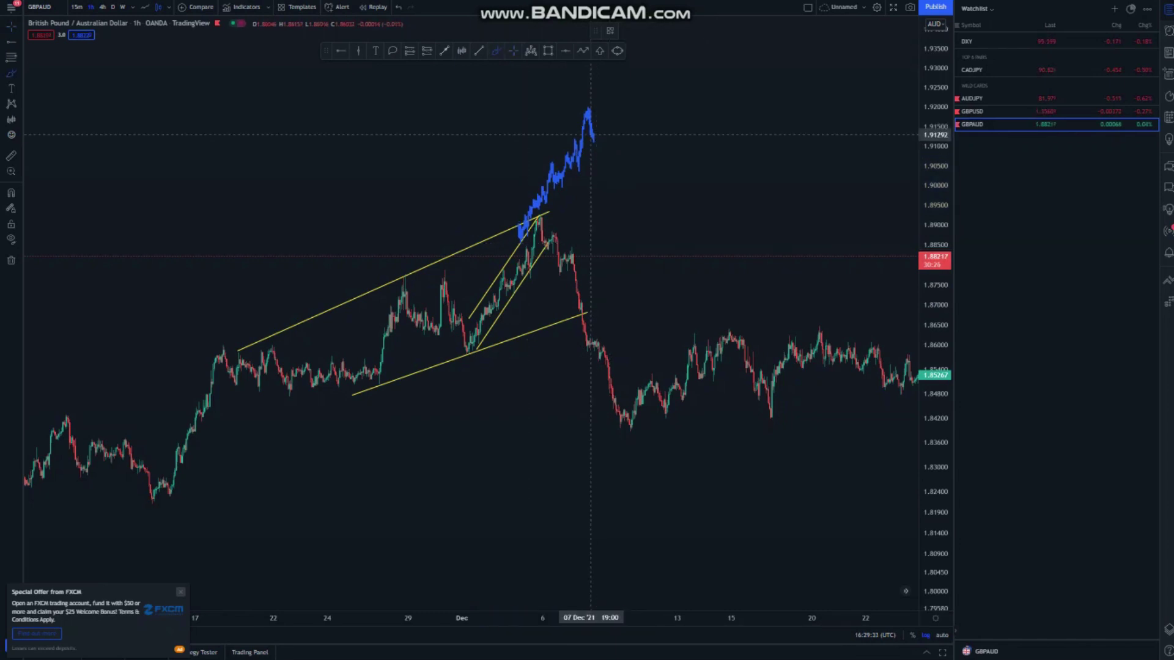
left_click(590, 135)
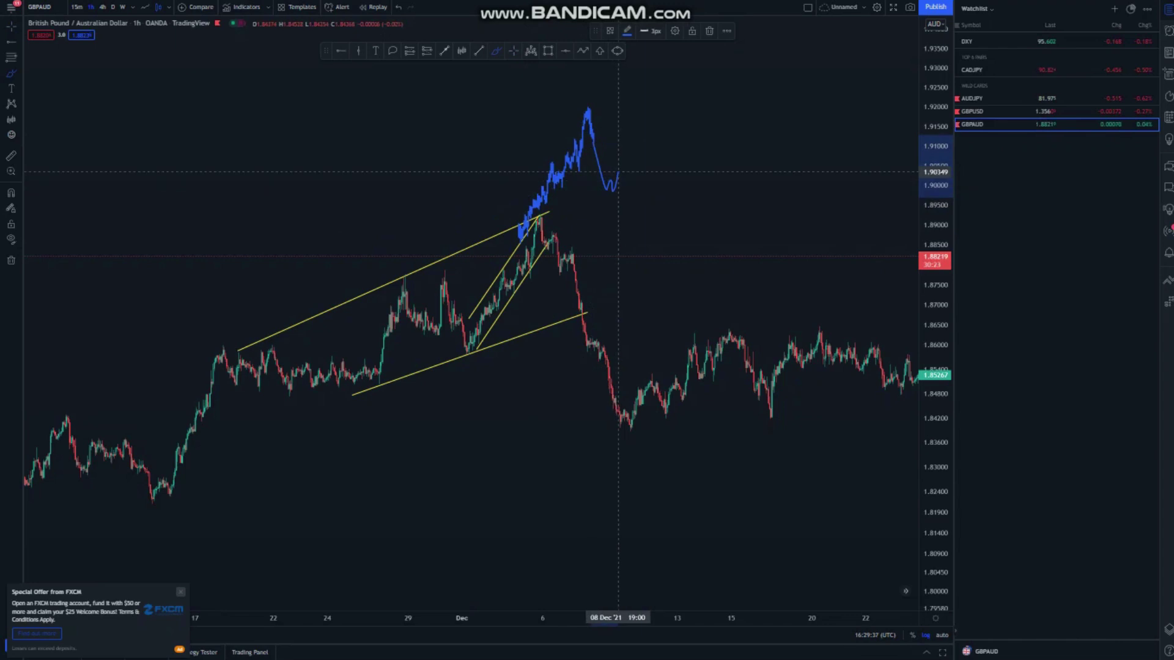
left_click(649, 264)
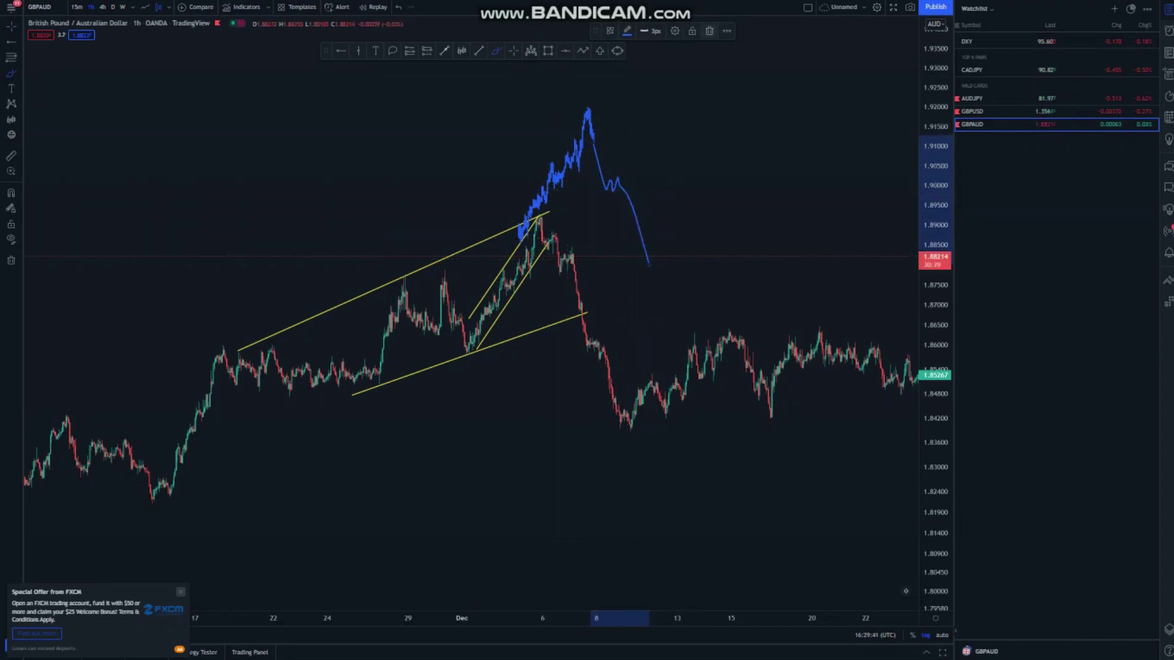
Delete the brushed drop and the copied bars pattern above the channel.
key("Delete")
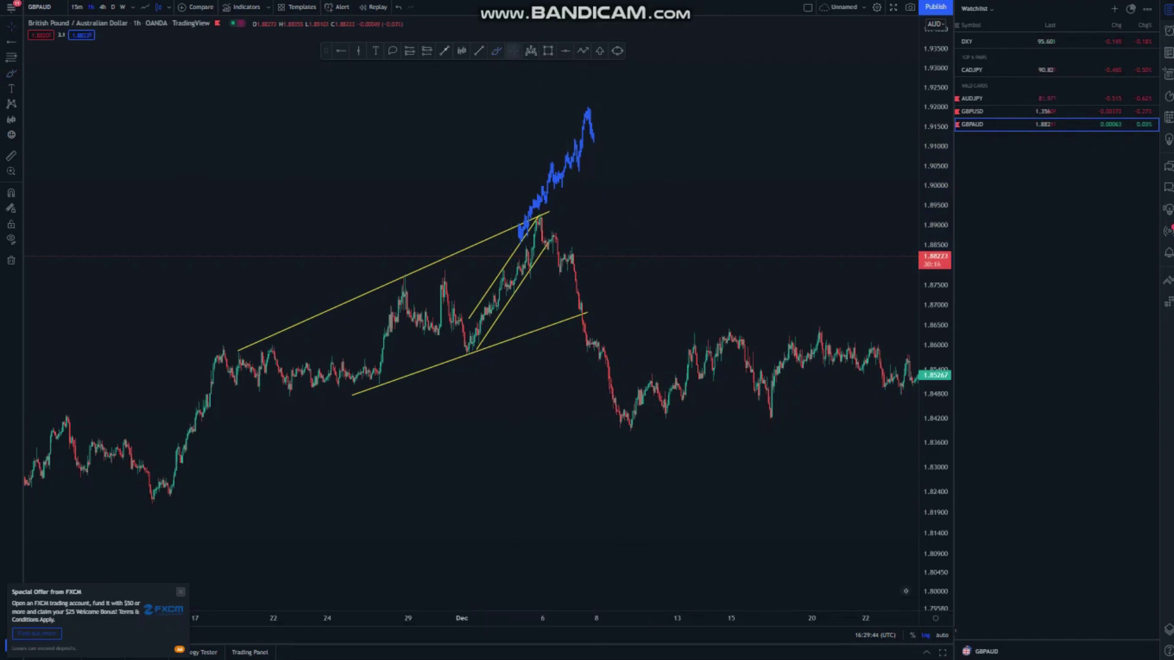
left_click(573, 156)
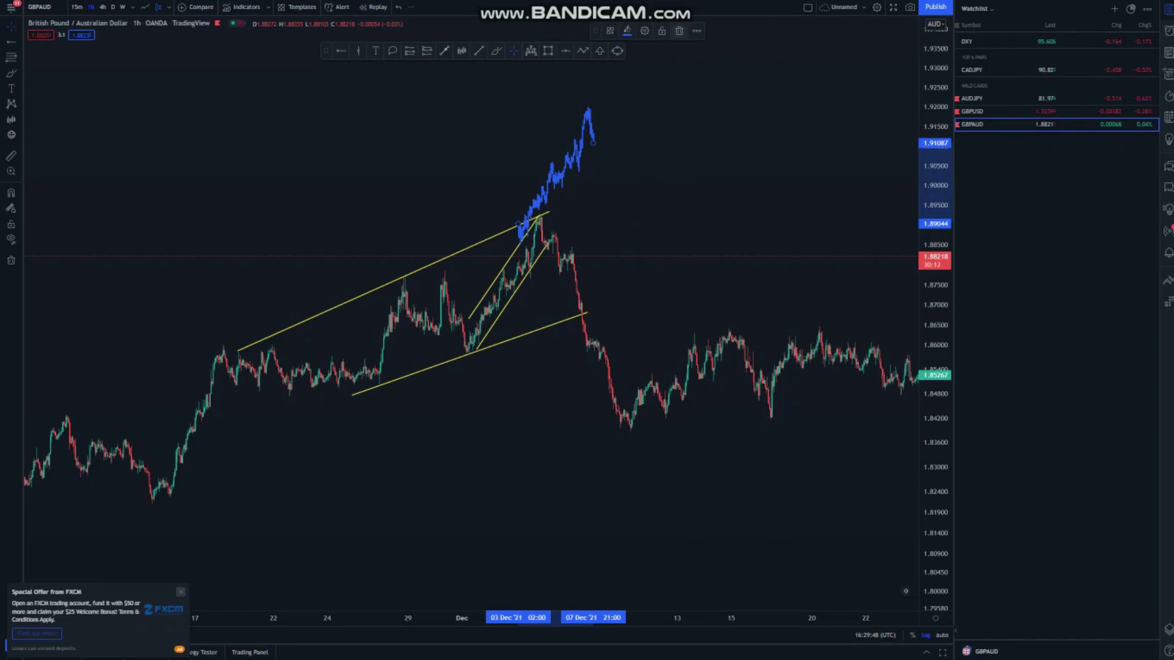
key("Delete")
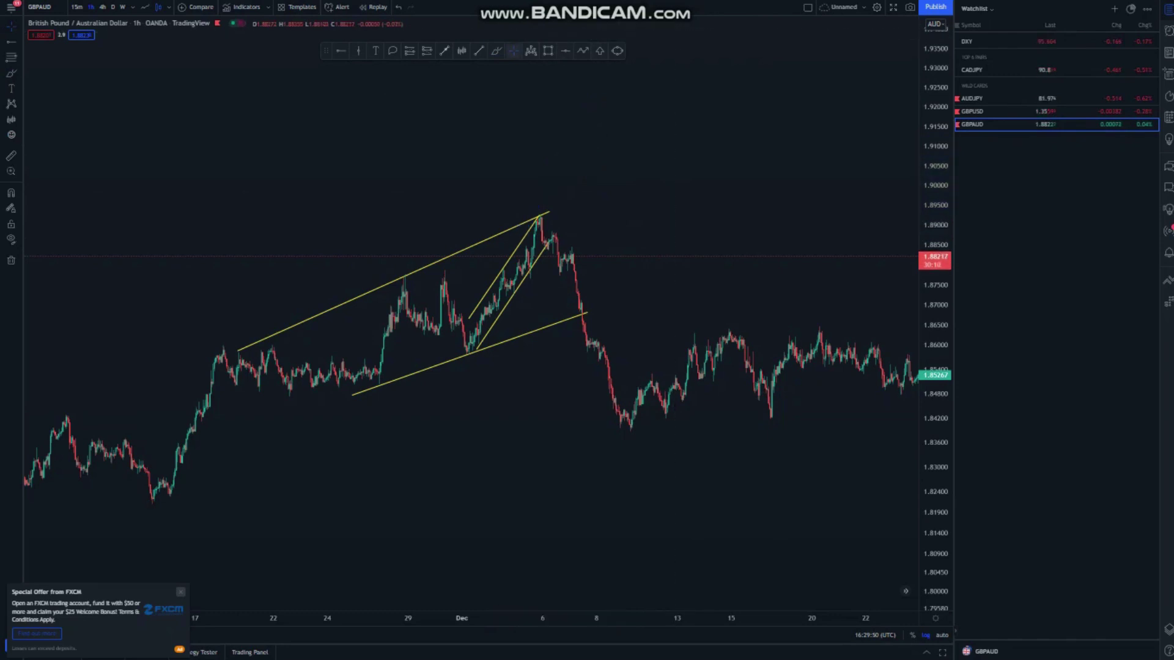
Brush marks around the two consolidations after the early-December peak and place a horizontal ray at 1.84700 starting on 24 November.
left_click(497, 51)
mouse_move(541, 218)
left_mouse_down()
mouse_move(549, 243)
mouse_move(556, 232)
mouse_move(554, 269)
mouse_move(568, 247)
mouse_move(584, 248)
mouse_move(582, 263)
left_mouse_up()
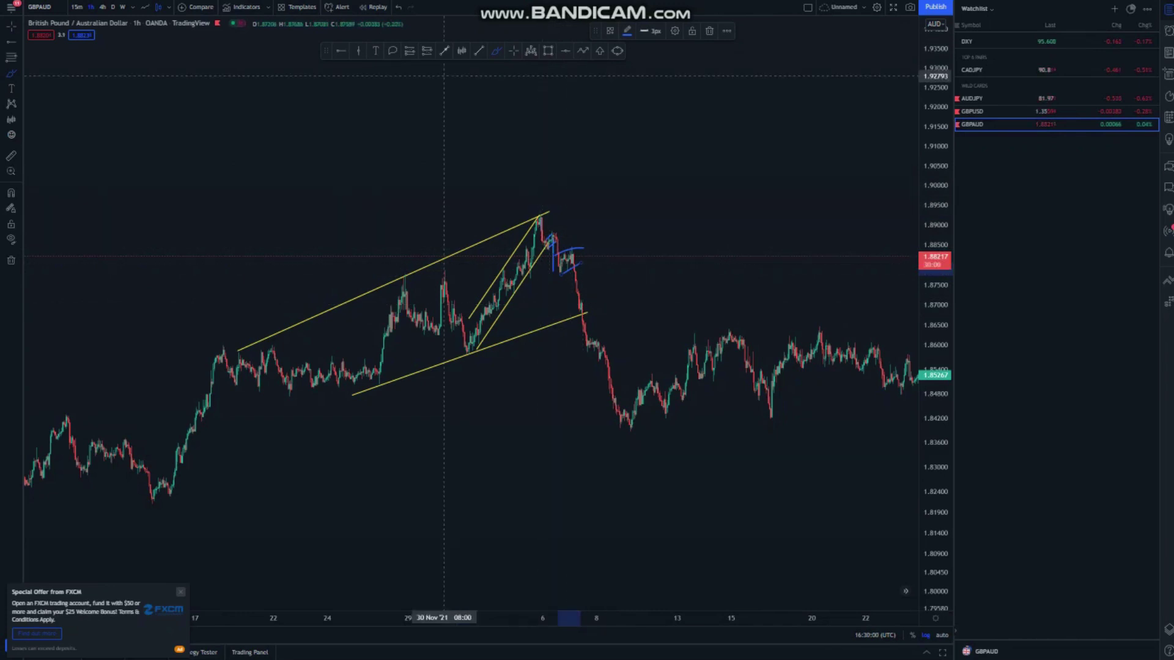
left_click(340, 51)
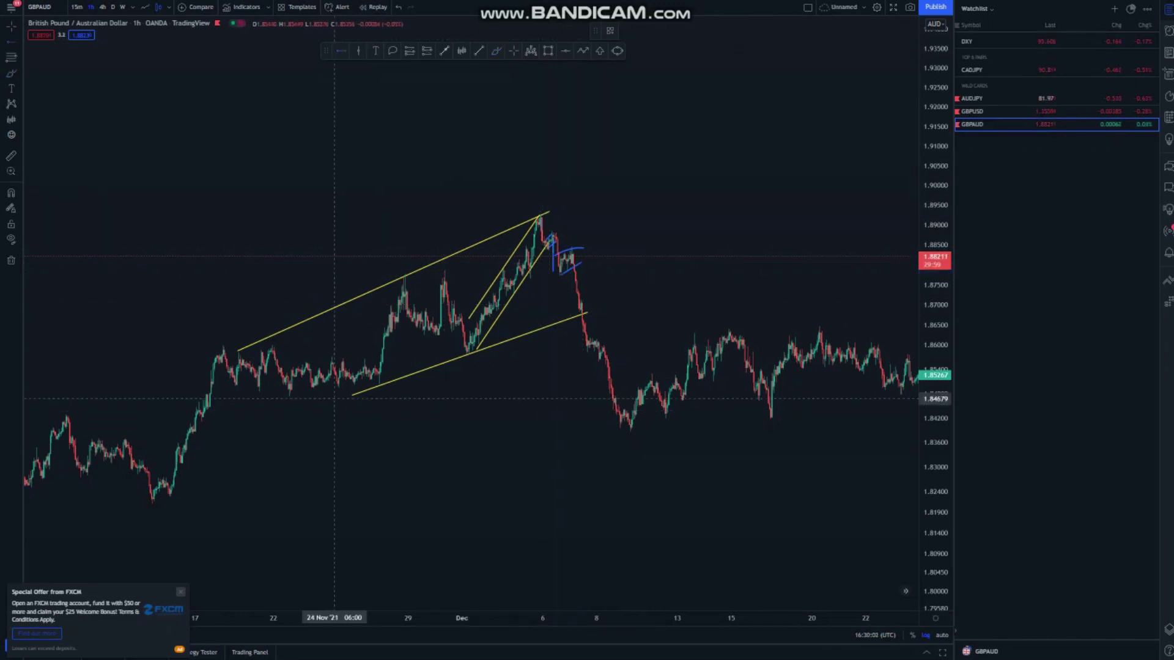
left_click(335, 398)
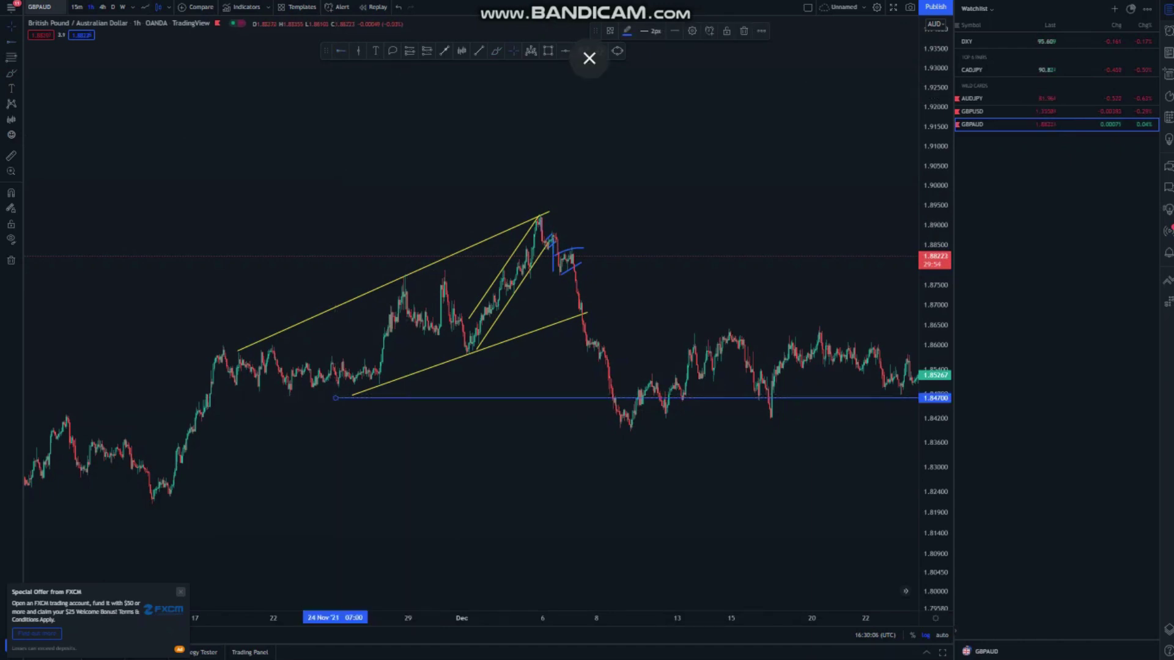
Delete the three brush marks around the first consolidation after the early-December peak.
scroll(576, 316, "up", 1)
scroll(576, 316, "up", 4)
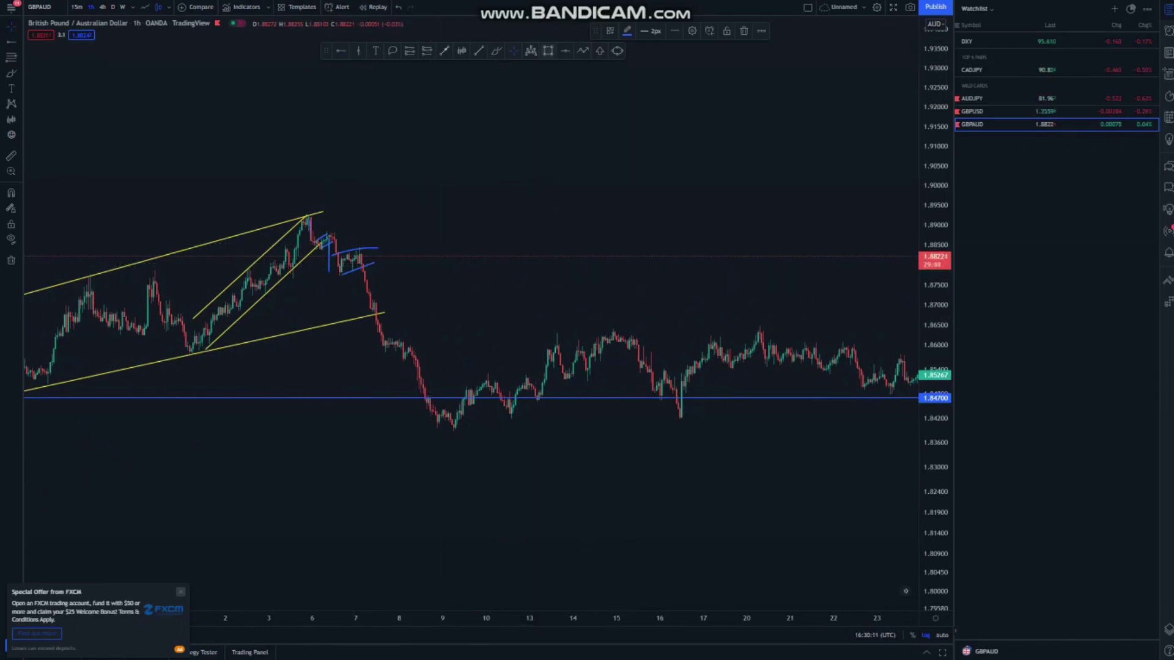
left_click(479, 50)
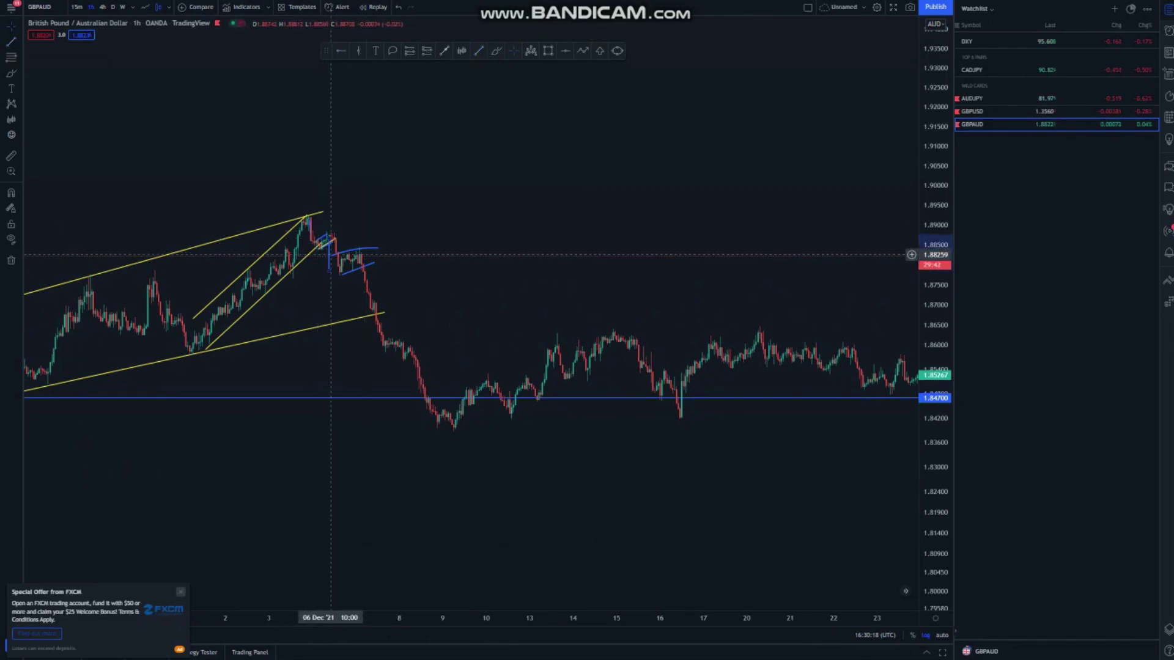
left_click(331, 254)
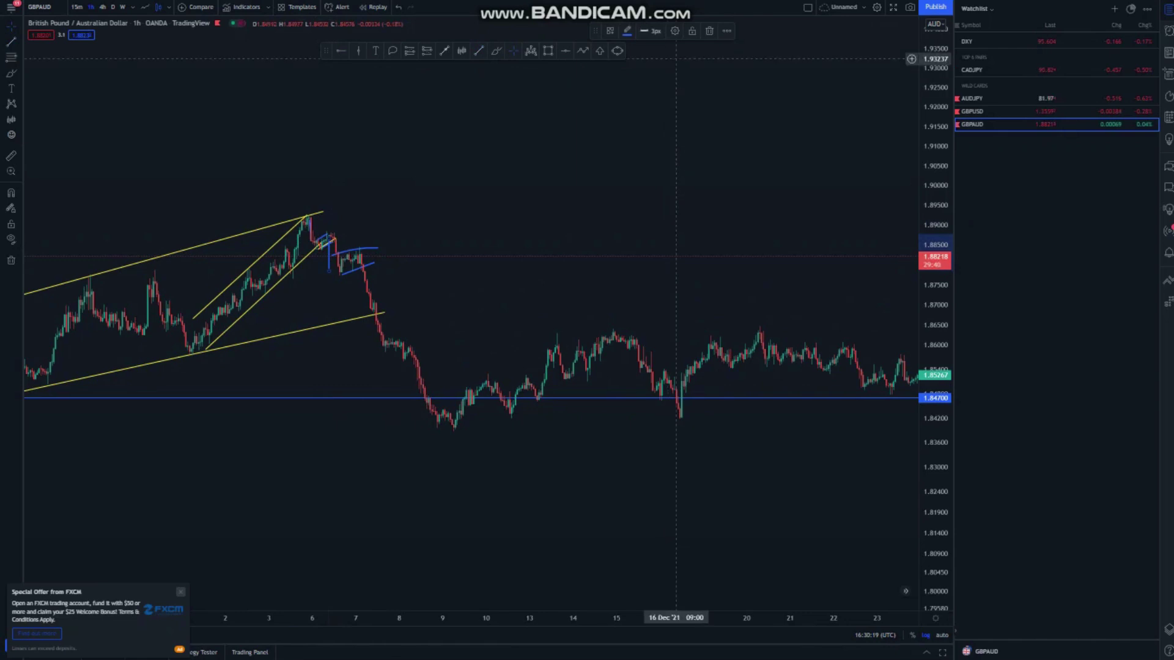
left_click(709, 30)
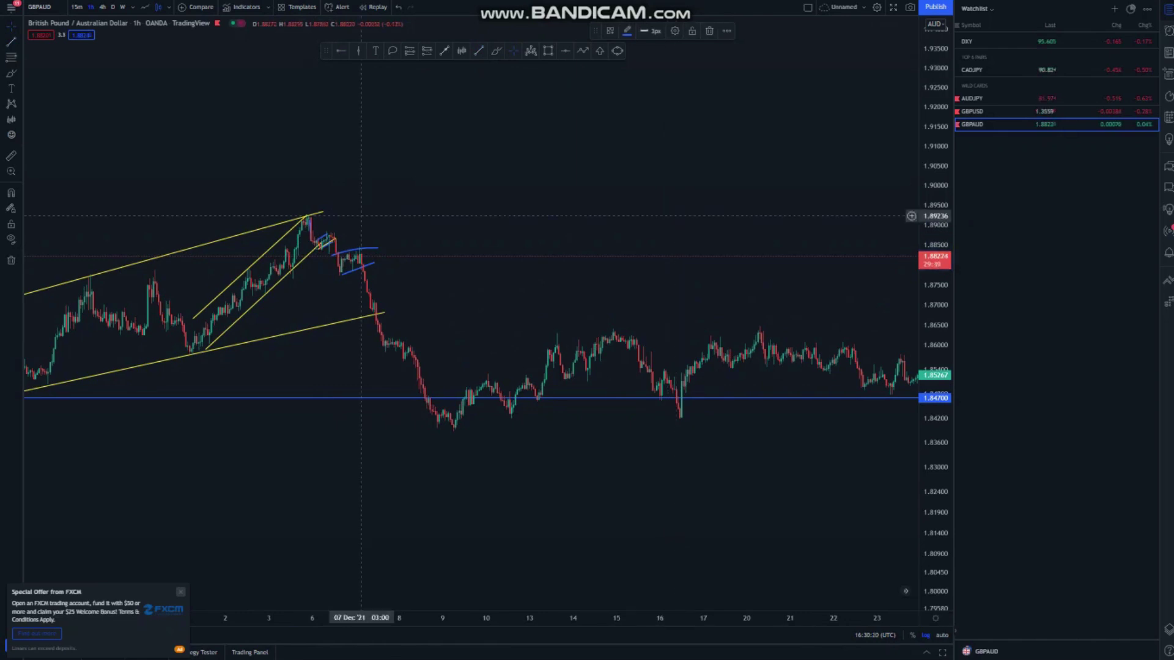
left_click(319, 237)
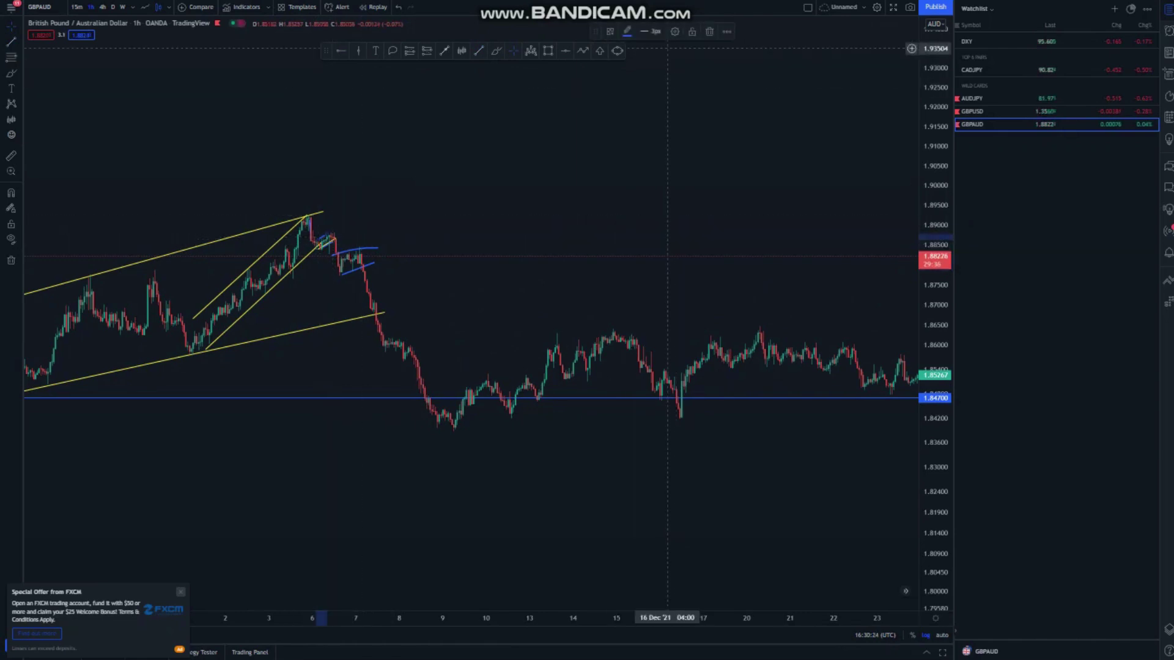
left_click(709, 31)
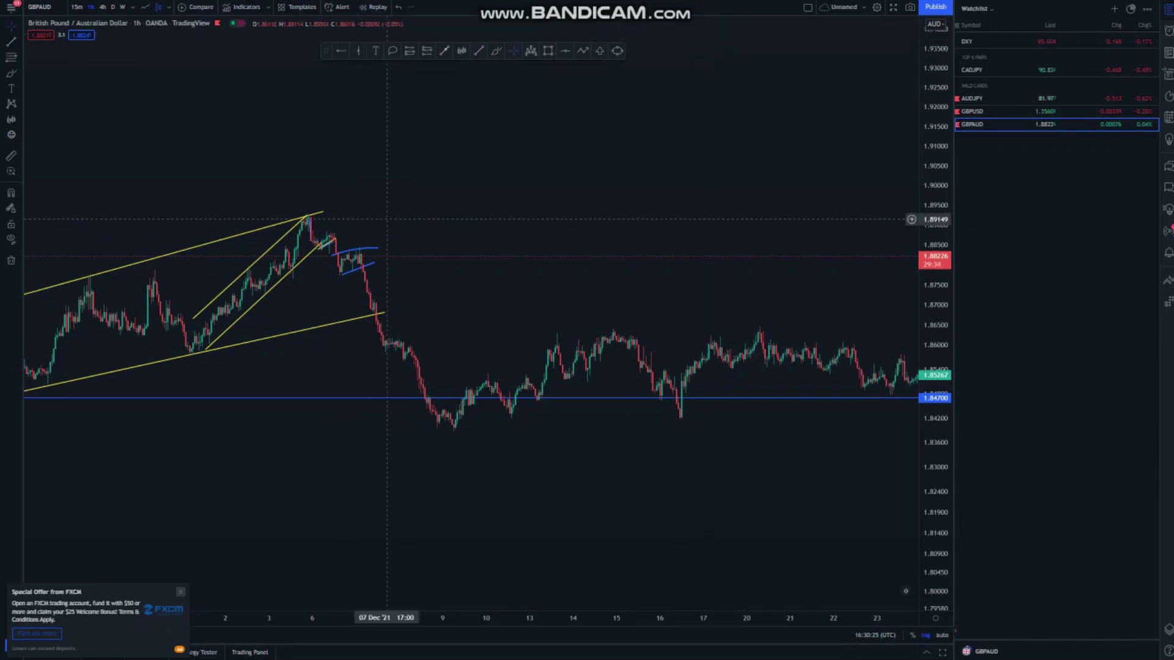
left_click(329, 244)
left_click(708, 30)
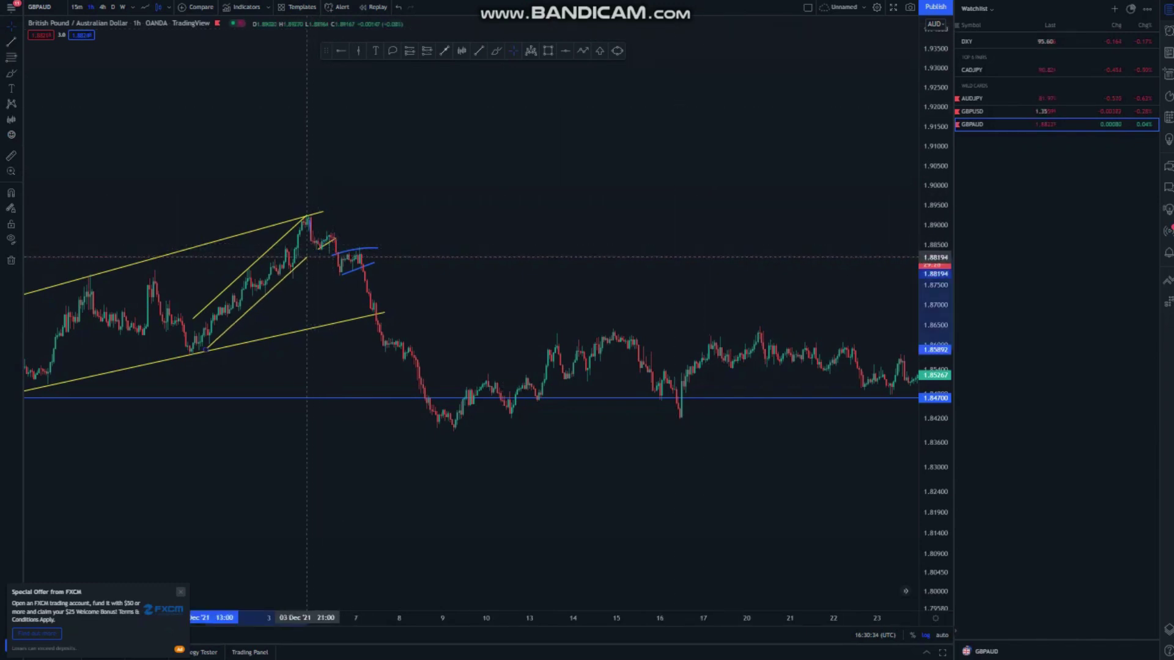
Draw a trend line above the first consolidation from about 1.88608 to 1.88823 and delete the two brush marks around the second consolidation.
left_click(478, 51)
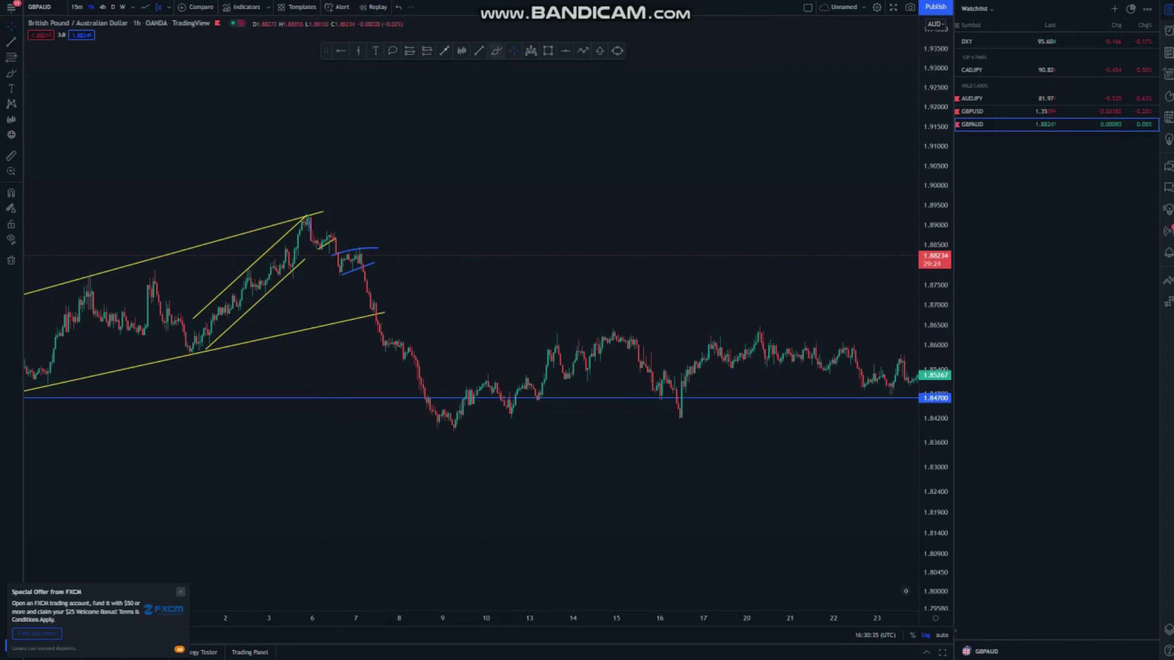
left_click(318, 242)
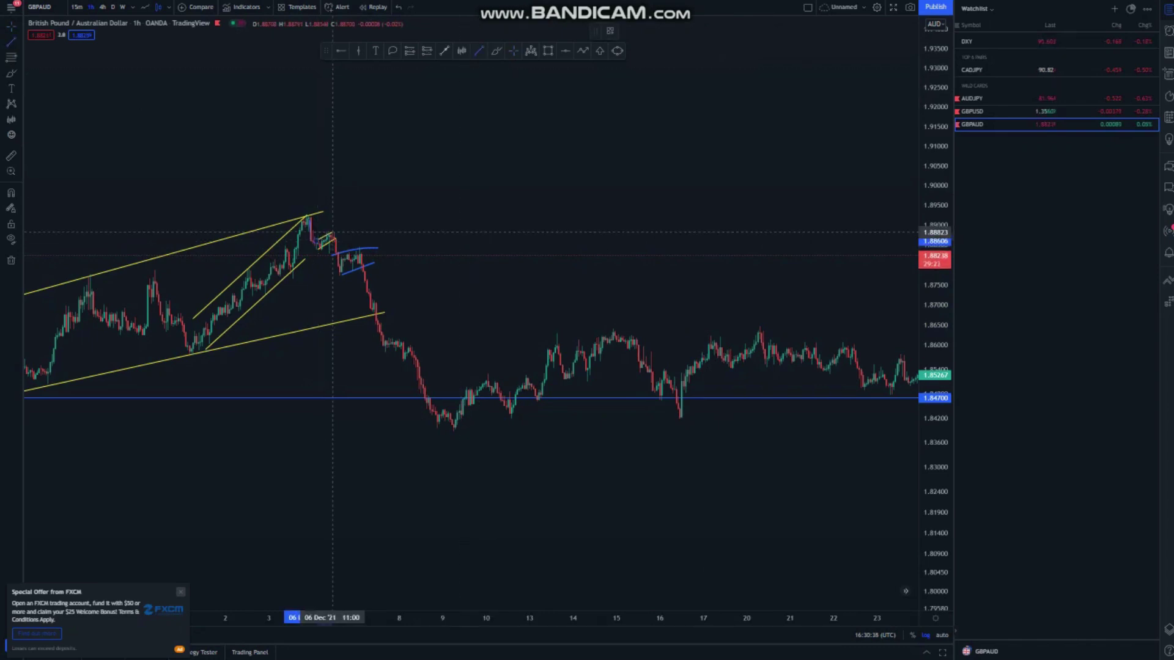
left_click(370, 246)
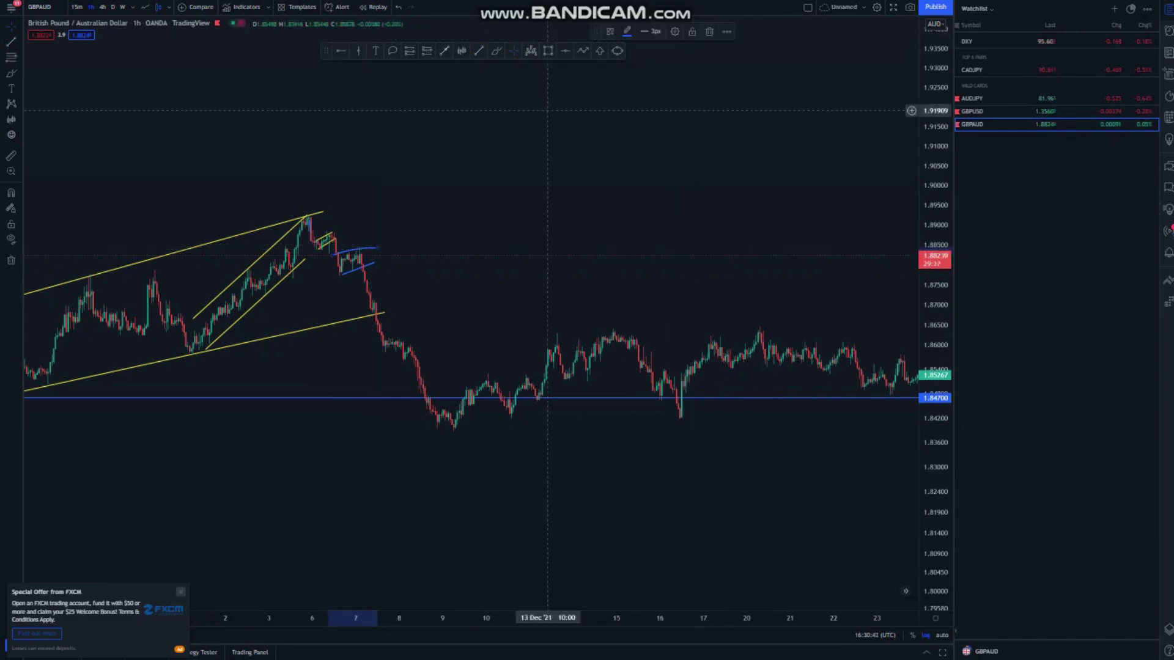
key("Delete")
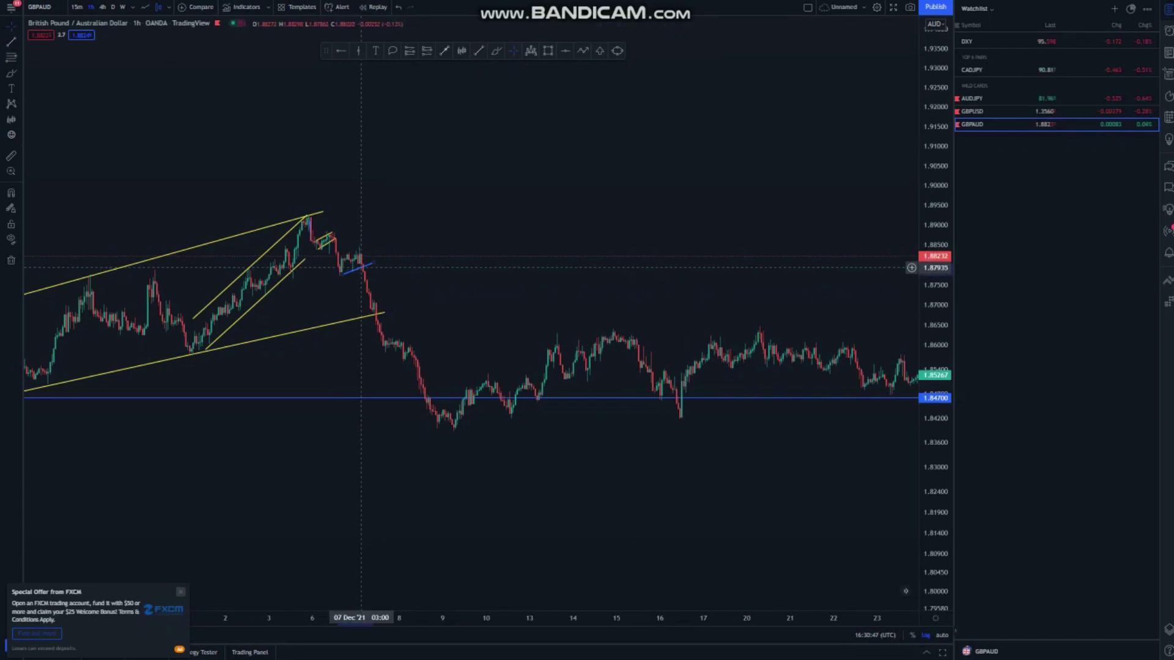
left_click(361, 267)
key("Delete")
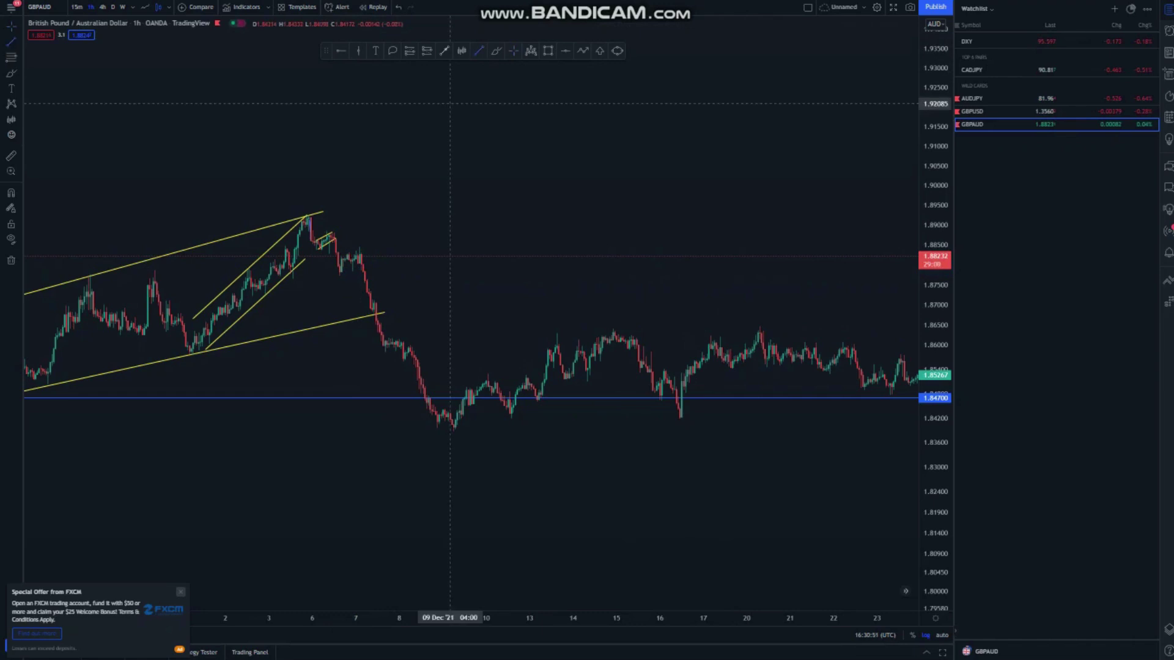
Draw a trend line under the second consolidation from about 1.87827 on 6 December to 1.87999 on 7 December.
left_click(339, 271)
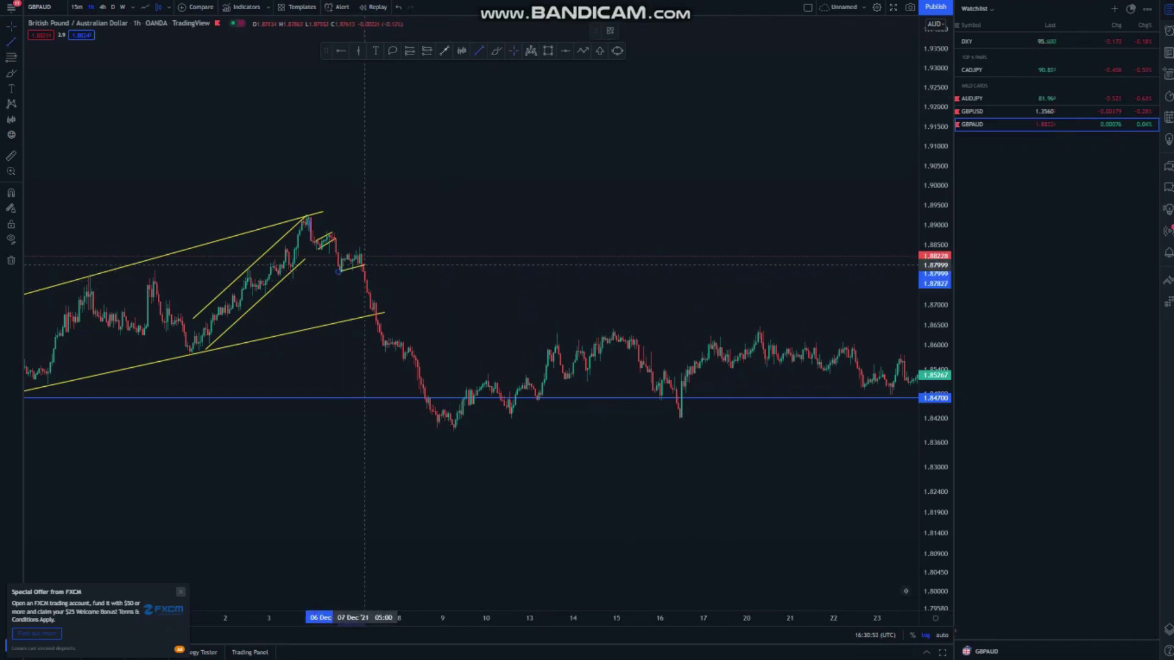
left_click(365, 264)
left_click(380, 256)
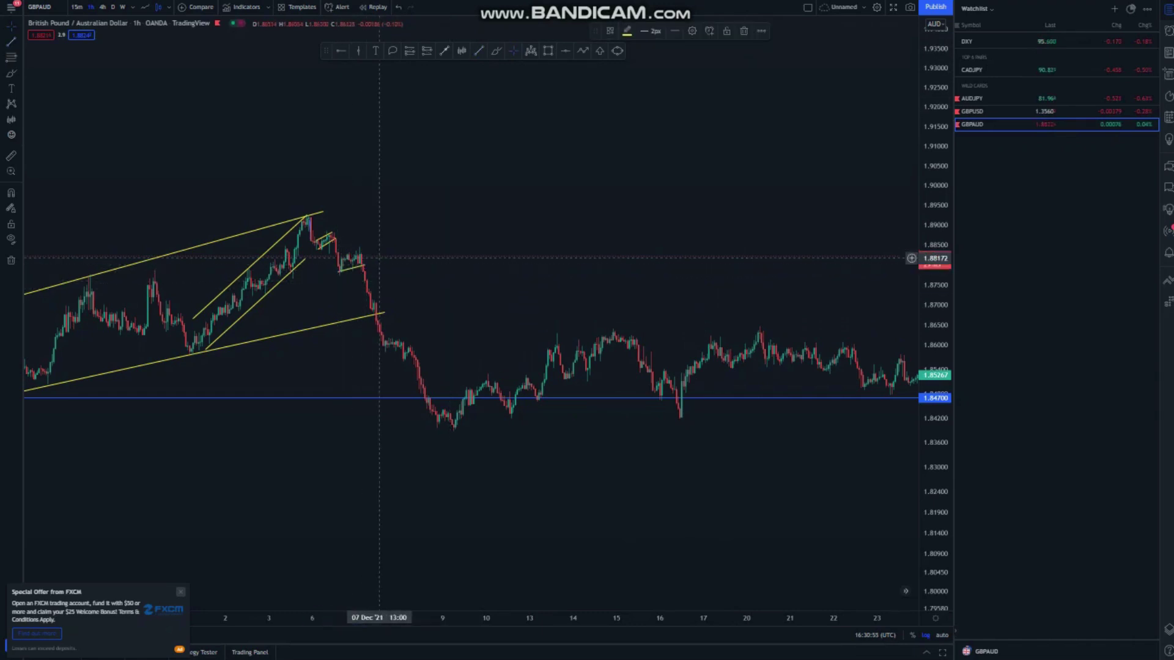
scroll(467, 296, "down", 4)
scroll(467, 294, "down", 3)
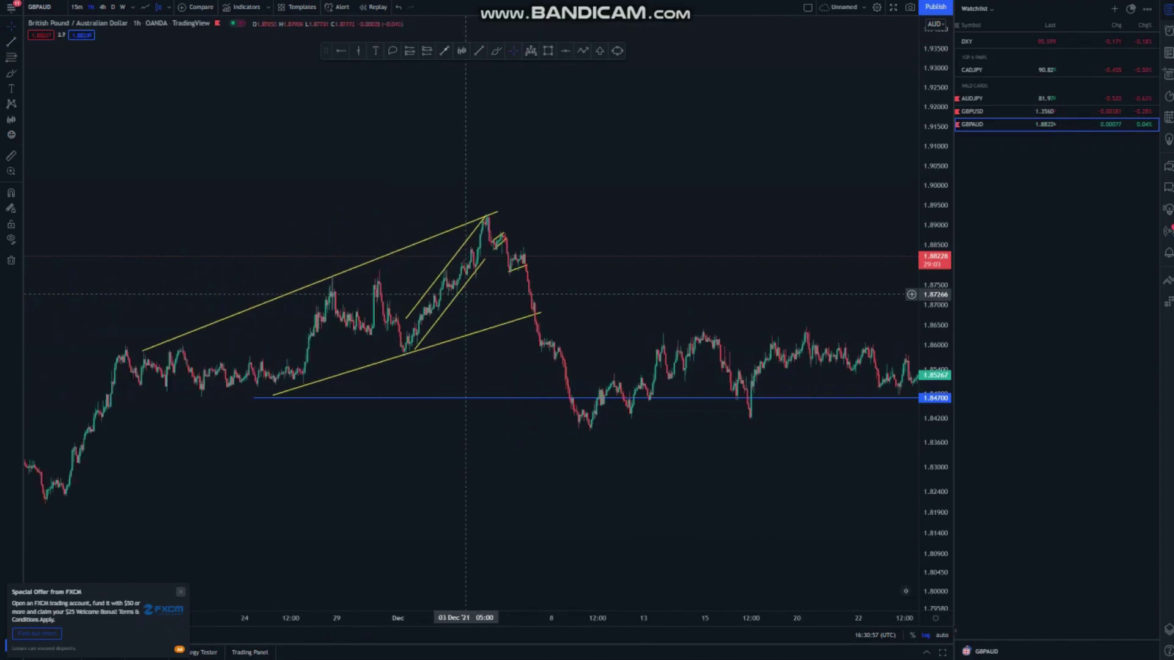